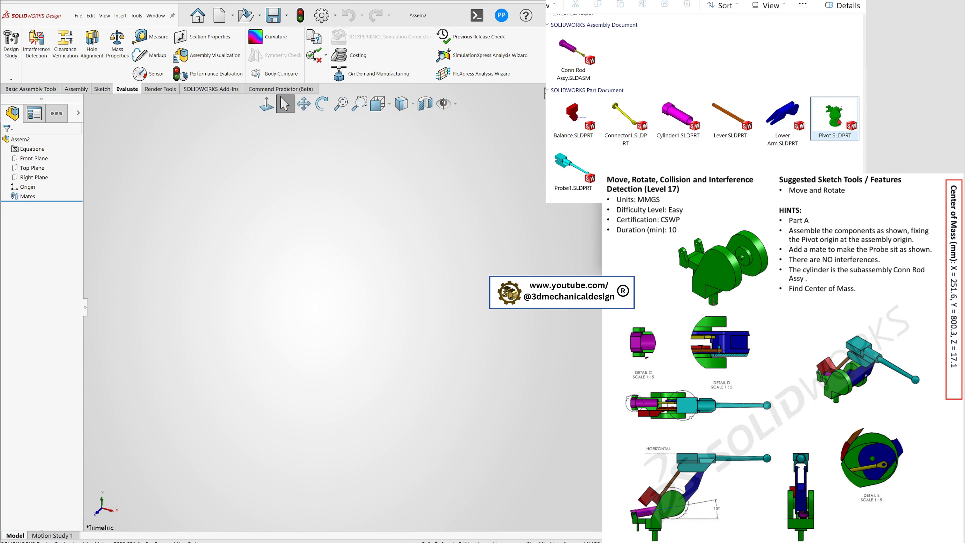
Step: Insert the Pivot part into the assembly in its Default configuration and change it from fixed to floating
{"action": "left_click_drag", "start_coordinate": [834, 115], "coordinate": [320, 208]}
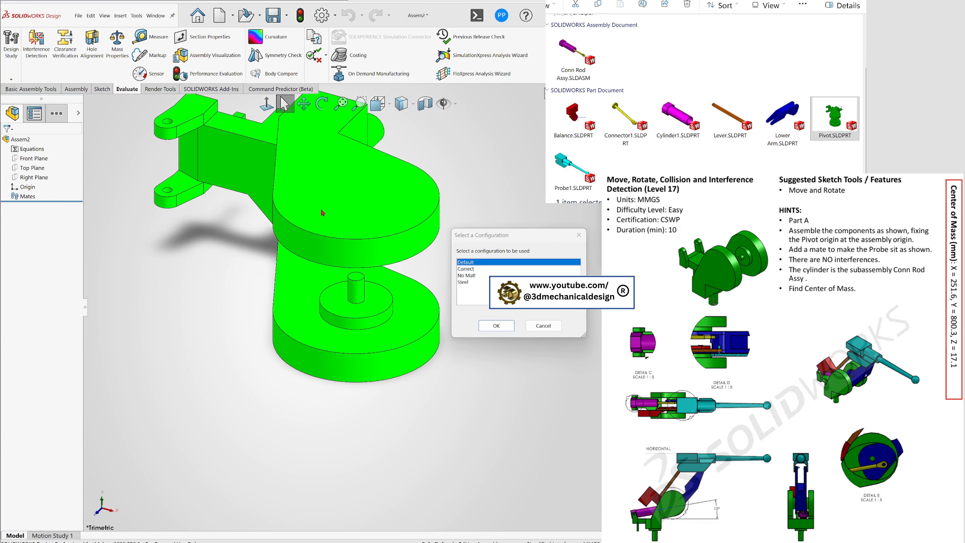
{"action": "left_click", "coordinate": [495, 326]}
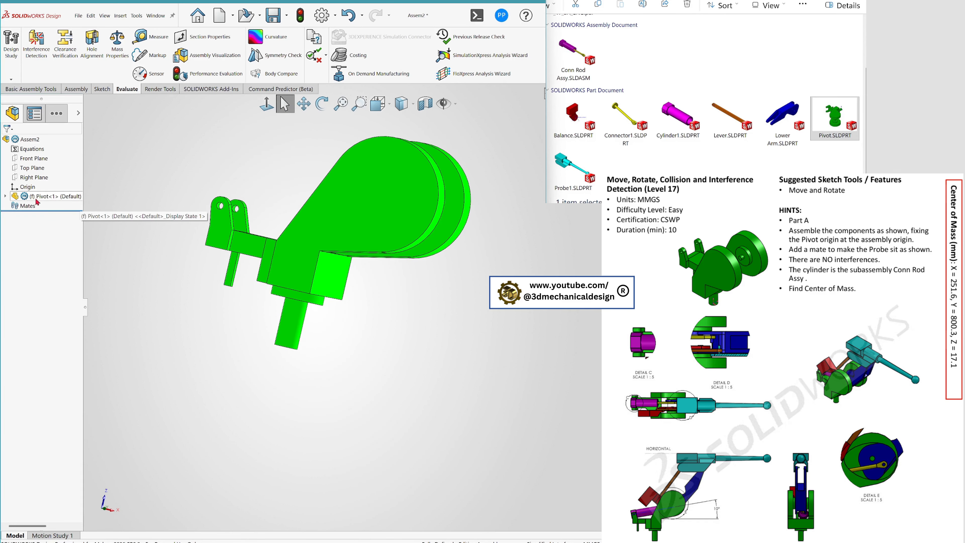
{"action": "left_click", "coordinate": [35, 198]}
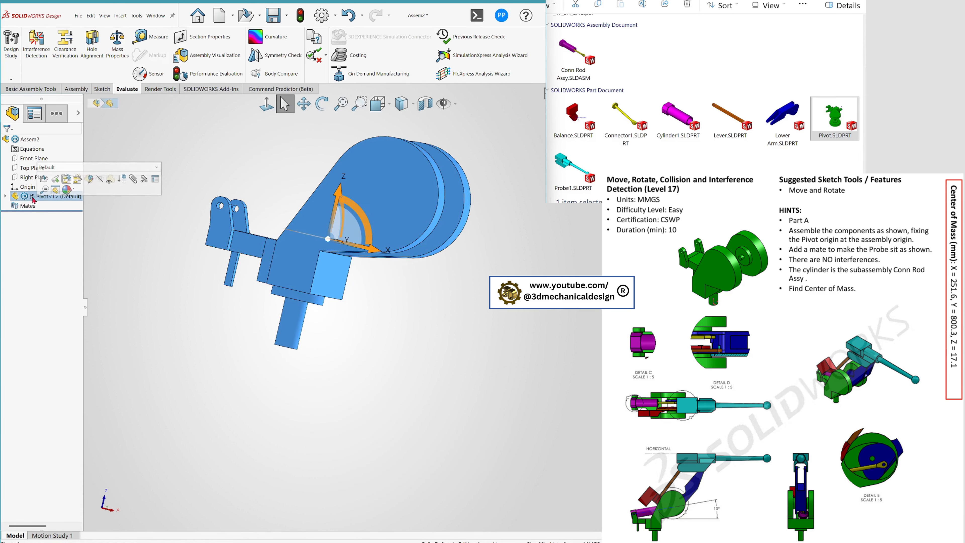
{"action": "left_click", "coordinate": [144, 287]}
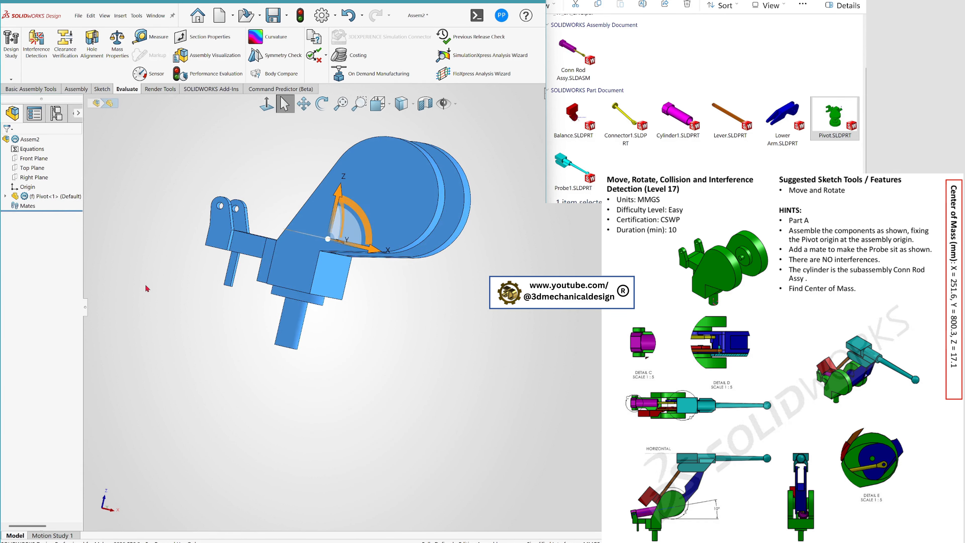
{"action": "left_click", "coordinate": [54, 198]}
{"action": "right_click", "coordinate": [53, 197]}
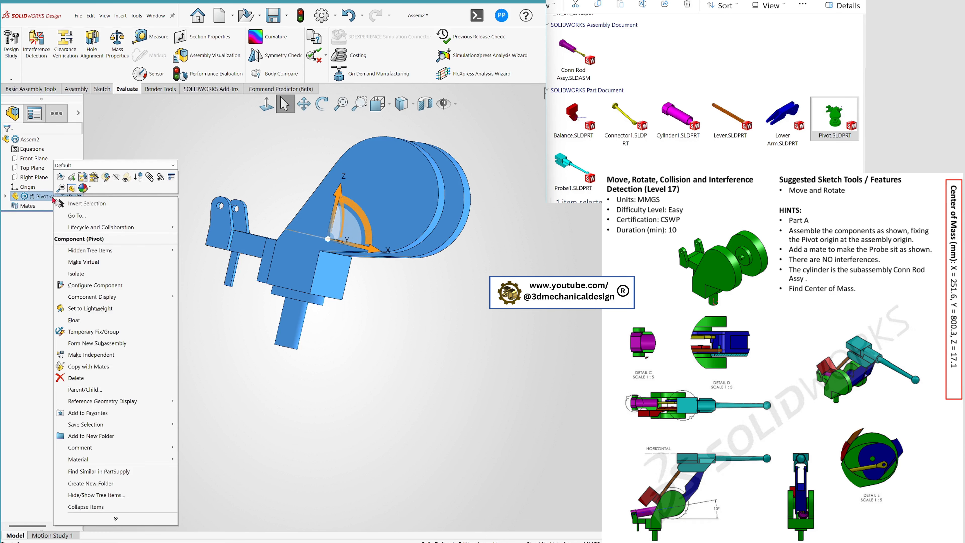
{"action": "left_click", "coordinate": [94, 322]}
{"action": "left_click", "coordinate": [195, 312]}
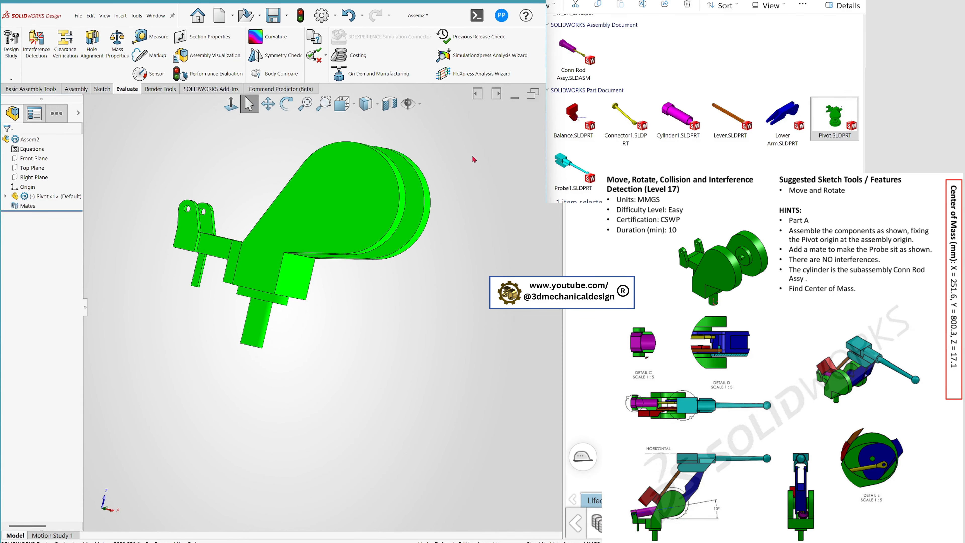
Step: Show the origins in the model and expand the Pivot component in the feature tree
{"action": "left_click", "coordinate": [420, 104]}
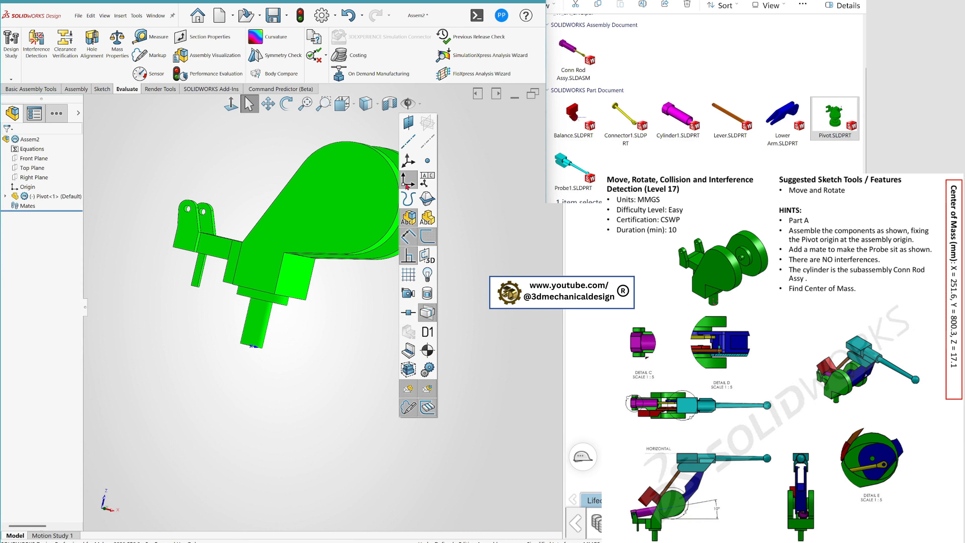
{"action": "middle_click_drag", "start_coordinate": [241, 271], "coordinate": [91, 221]}
{"action": "left_click", "coordinate": [8, 196]}
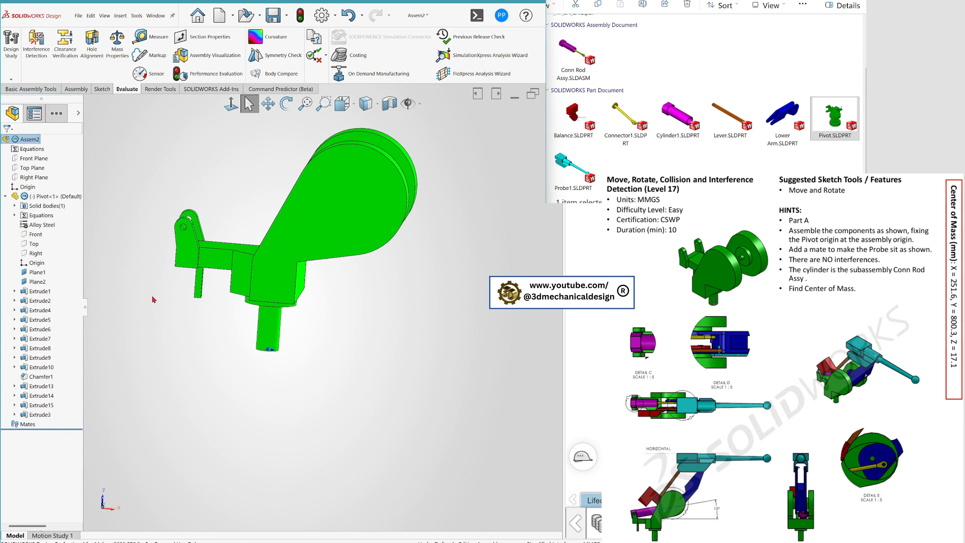
Step: Add a coincident mate between the assembly's Top Plane and the bottom face of the Pivot's post
{"action": "mouse_move", "coordinate": [310, 252]}
{"action": "left_mouse_down"}
{"action": "mouse_move", "coordinate": [252, 238]}
{"action": "mouse_move", "coordinate": [309, 255]}
{"action": "left_mouse_up"}
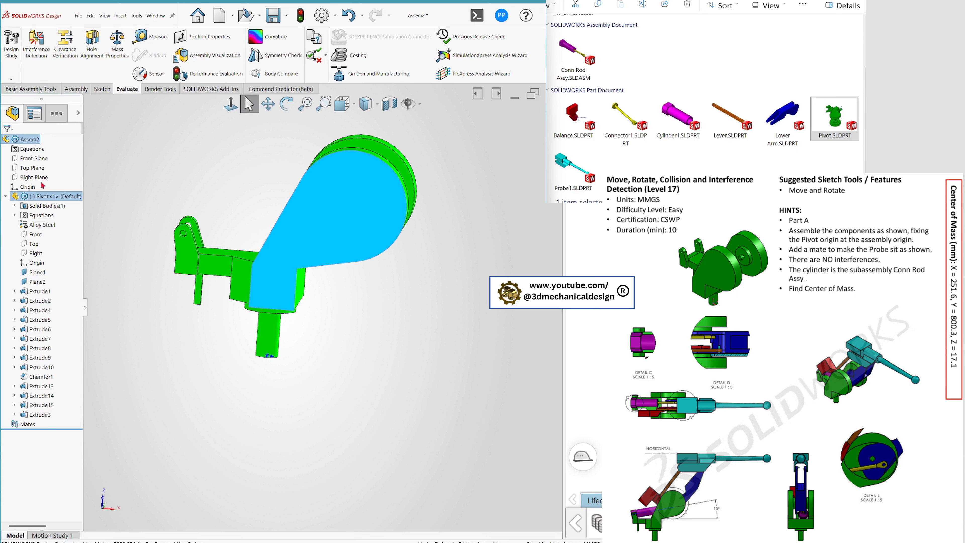
{"action": "left_click", "coordinate": [34, 168]}
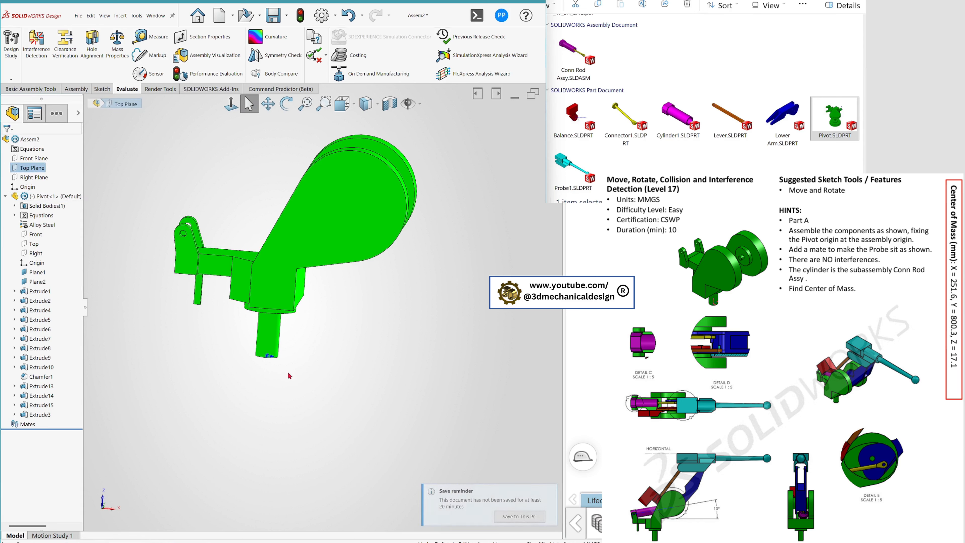
{"action": "middle_click_drag", "start_coordinate": [279, 360], "coordinate": [286, 309]}
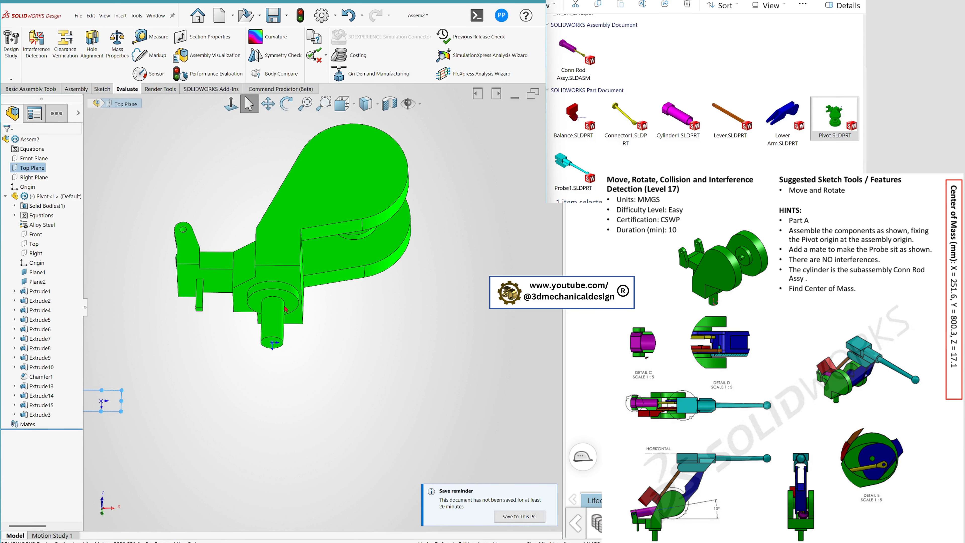
{"action": "left_click", "coordinate": [267, 342]}
{"action": "key", "text": "s"}
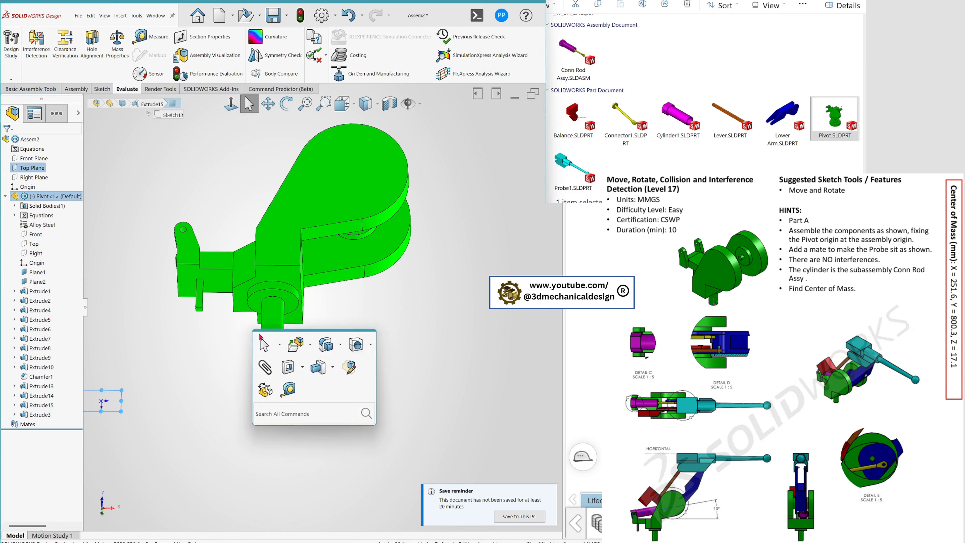
{"action": "left_click", "coordinate": [265, 367]}
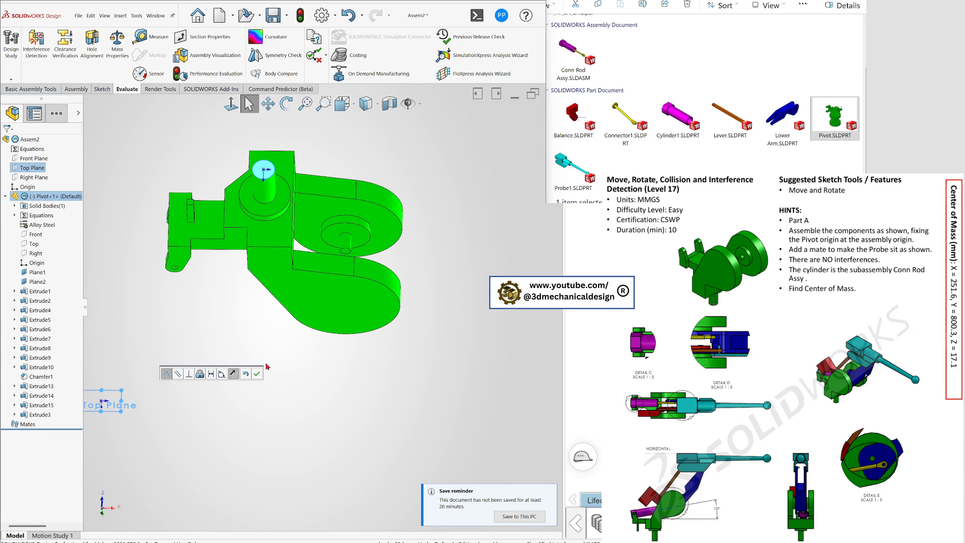
{"action": "left_click", "coordinate": [257, 374]}
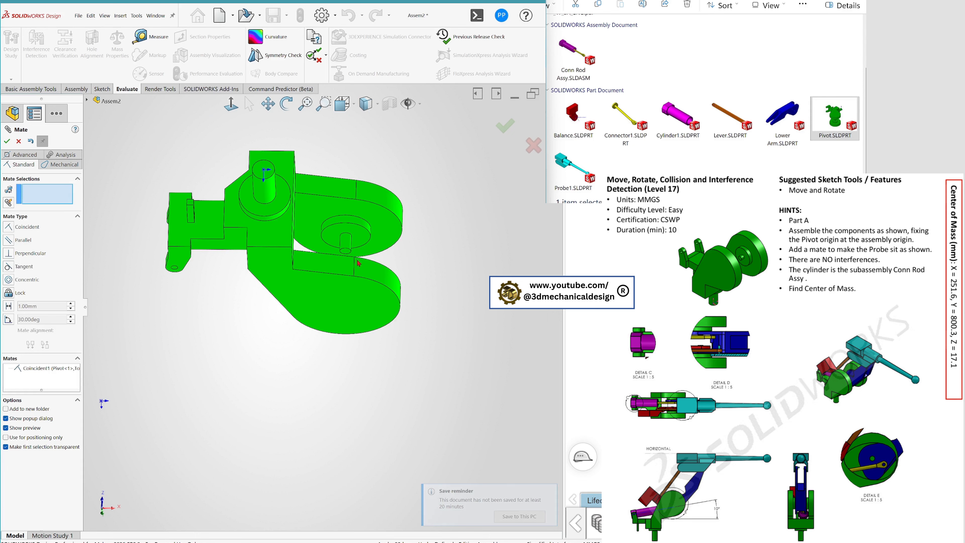
Step: Switch to the front view and mate the Pivot's origin coincident with the assembly's Front Plane
{"action": "left_click", "coordinate": [353, 103]}
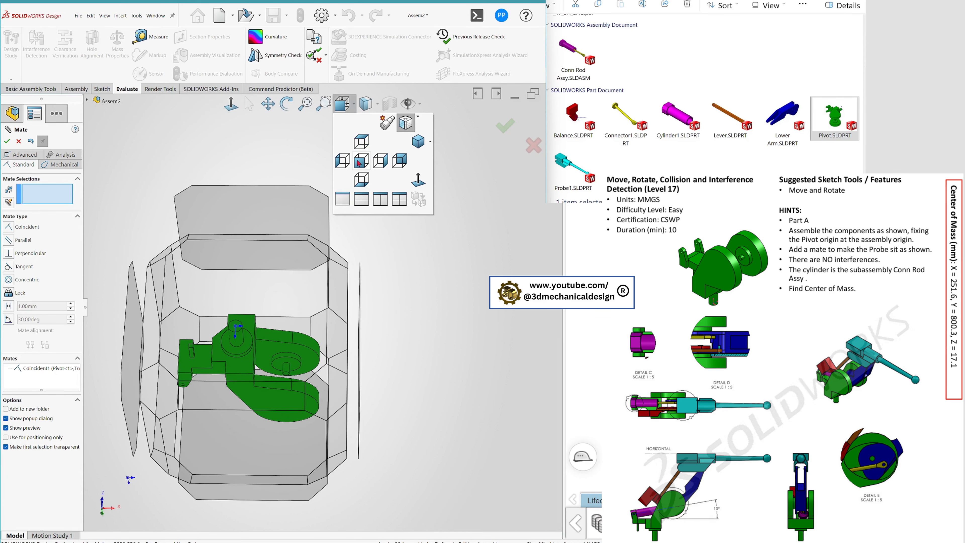
{"action": "left_click", "coordinate": [360, 162]}
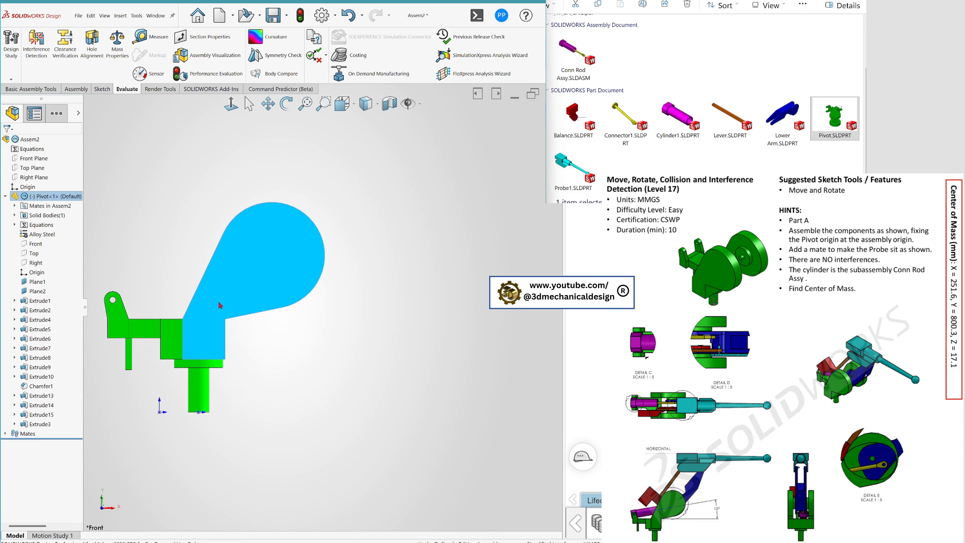
{"action": "left_click_drag", "start_coordinate": [218, 301], "coordinate": [233, 300]}
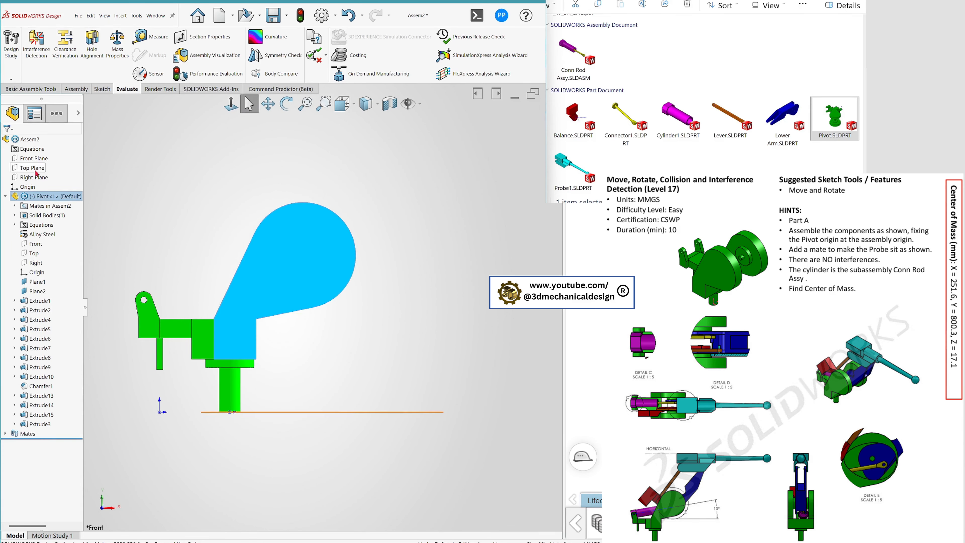
{"action": "left_click", "coordinate": [33, 159]}
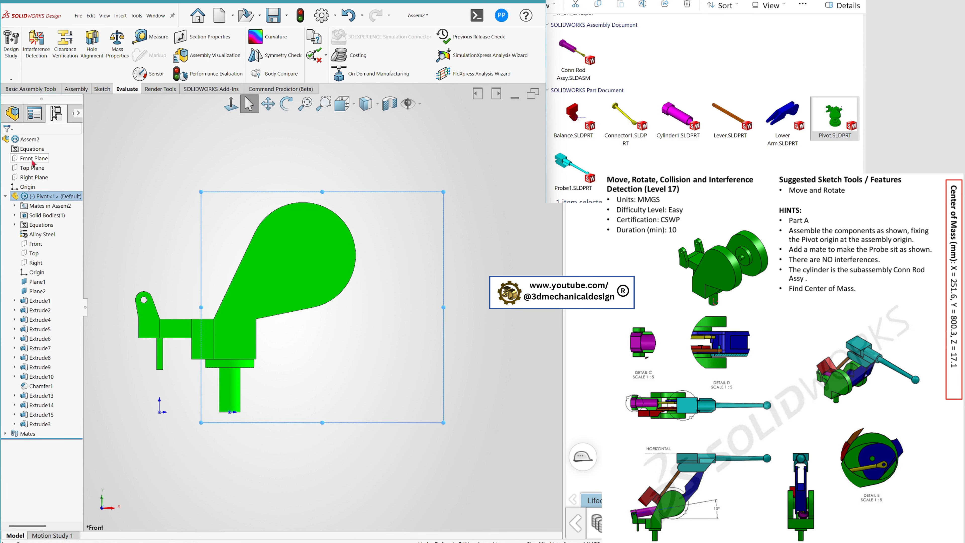
{"action": "left_click", "coordinate": [230, 412], "text": "ctrl"}
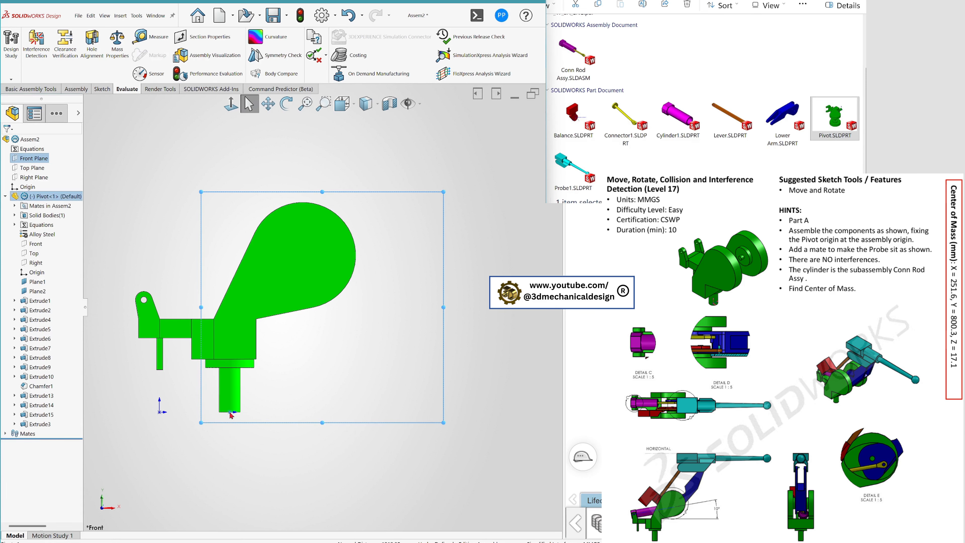
{"action": "key", "text": "s"}
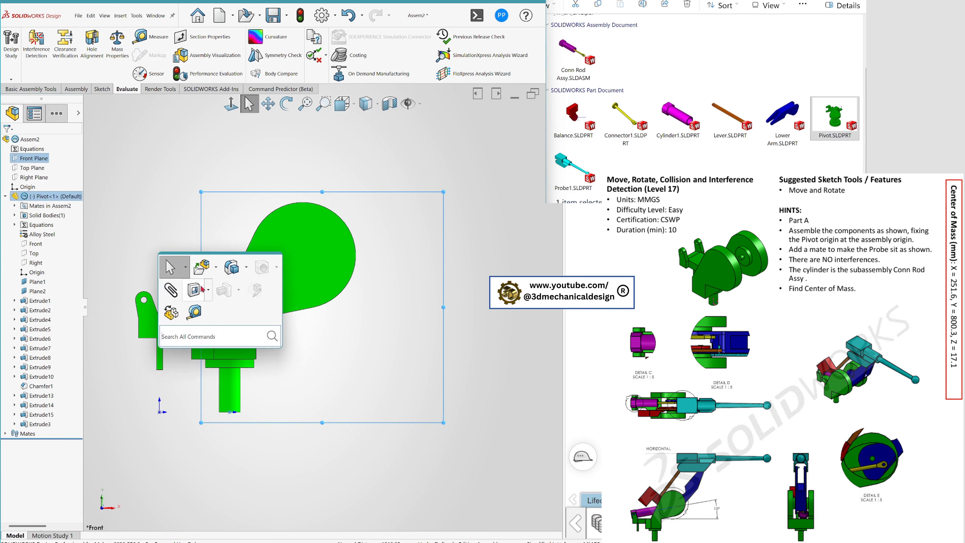
{"action": "left_click", "coordinate": [173, 290]}
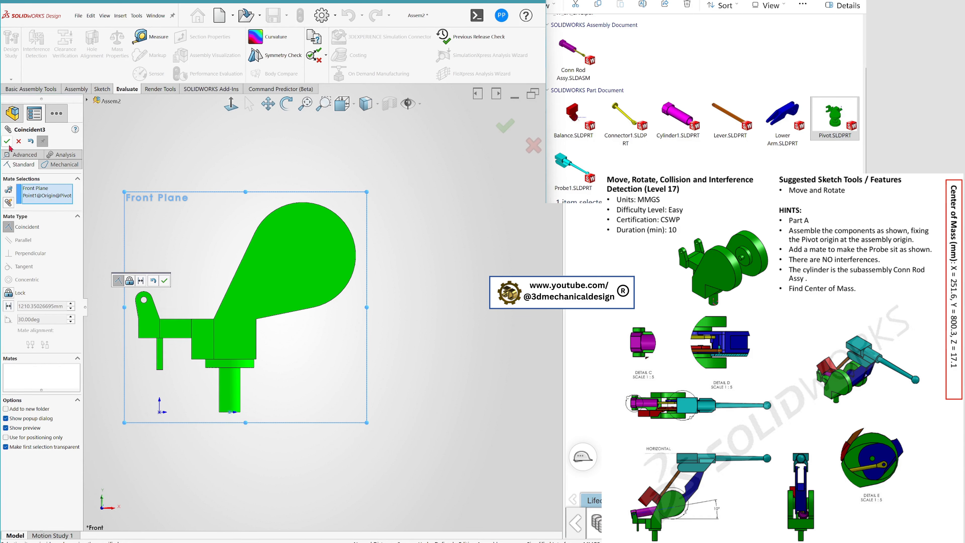
{"action": "left_click", "coordinate": [8, 144]}
{"action": "left_click", "coordinate": [8, 144]}
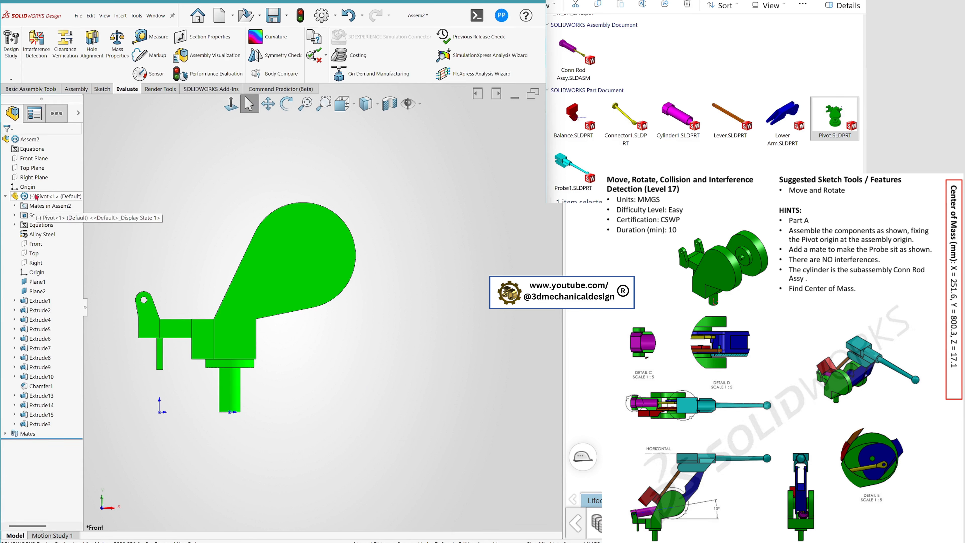
Step: Mate the Pivot's origin coincident with the assembly's Right Plane
{"action": "left_click", "coordinate": [33, 177]}
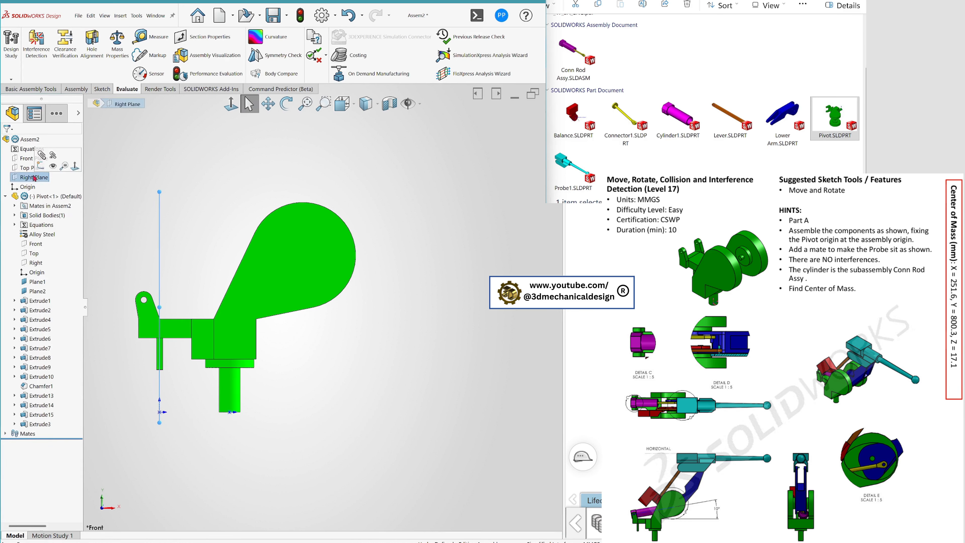
{"action": "left_click", "coordinate": [230, 415]}
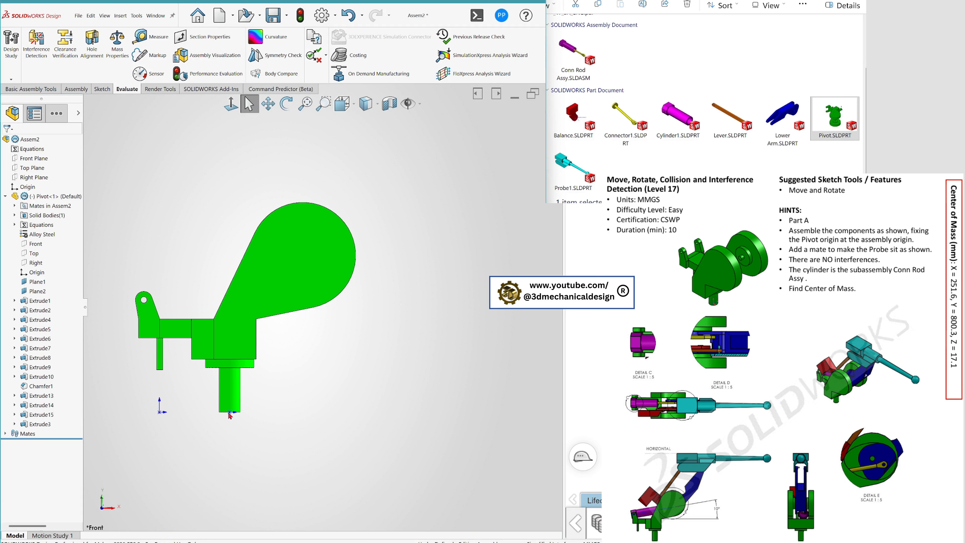
{"action": "left_click", "coordinate": [41, 178]}
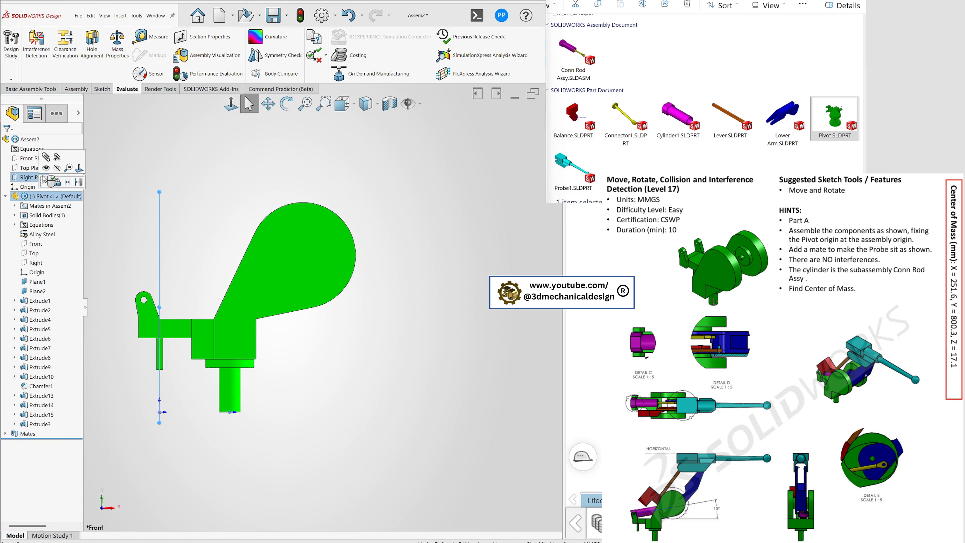
{"action": "left_click", "coordinate": [44, 179]}
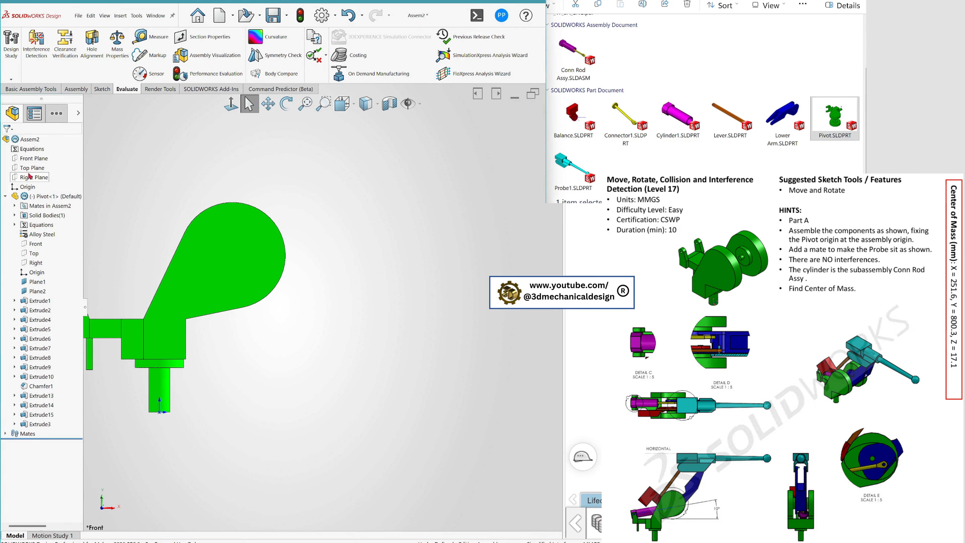
Step: Examine the Pivot's placement at the assembly origin from several angles and dismiss the save reminder
{"action": "scroll", "coordinate": [224, 384], "scroll_direction": "up", "scroll_amount": 1}
{"action": "middle_click_drag", "start_coordinate": [225, 385], "coordinate": [217, 342]}
{"action": "left_click", "coordinate": [27, 187]}
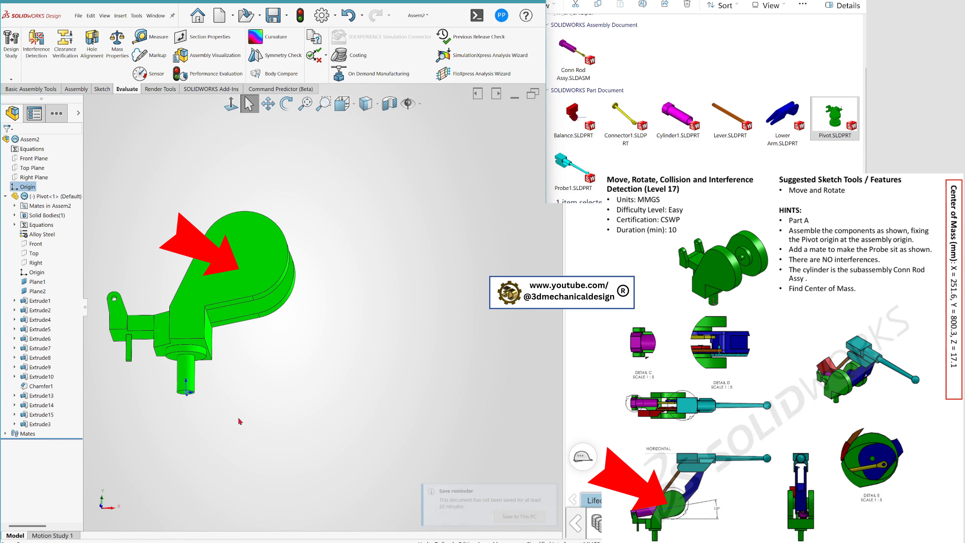
{"action": "mouse_move", "coordinate": [238, 418]}
{"action": "middle_mouse_down"}
{"action": "mouse_move", "coordinate": [209, 441]}
{"action": "mouse_move", "coordinate": [232, 446]}
{"action": "middle_mouse_up"}
{"action": "scroll", "coordinate": [236, 323], "scroll_direction": "down", "scroll_amount": 2}
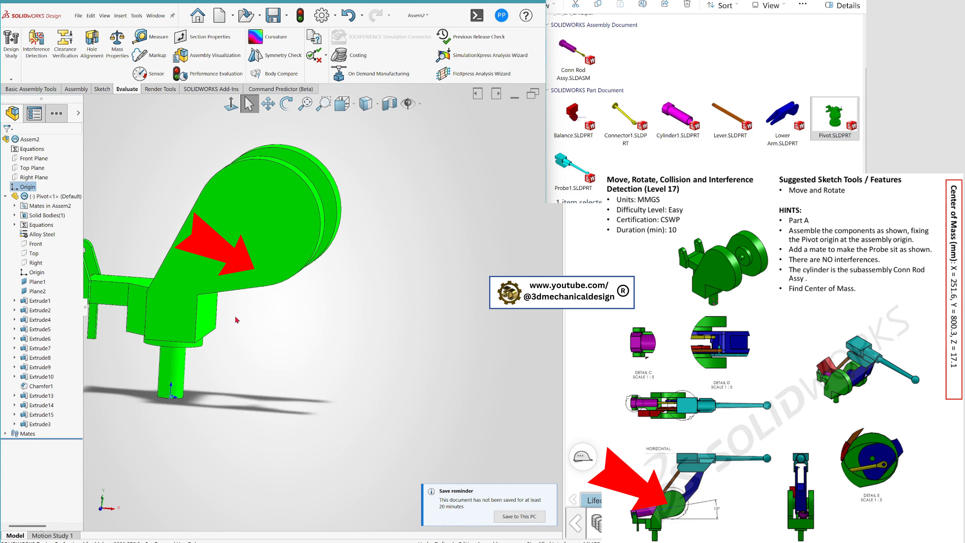
{"action": "scroll", "coordinate": [239, 310], "scroll_direction": "up", "scroll_amount": 3}
{"action": "scroll", "coordinate": [253, 283], "scroll_direction": "down", "scroll_amount": 1}
{"action": "middle_click_drag", "start_coordinate": [259, 285], "coordinate": [305, 285]}
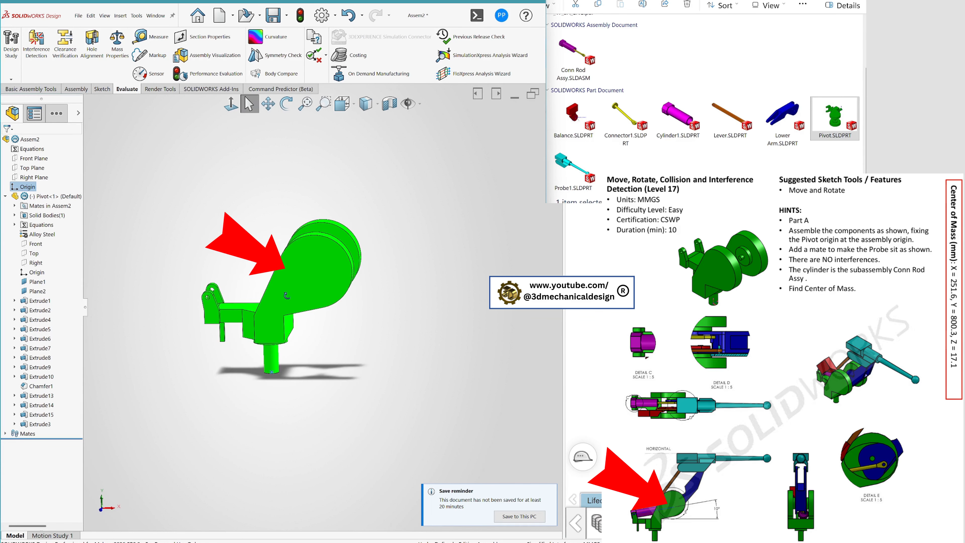
{"action": "left_click", "coordinate": [542, 490]}
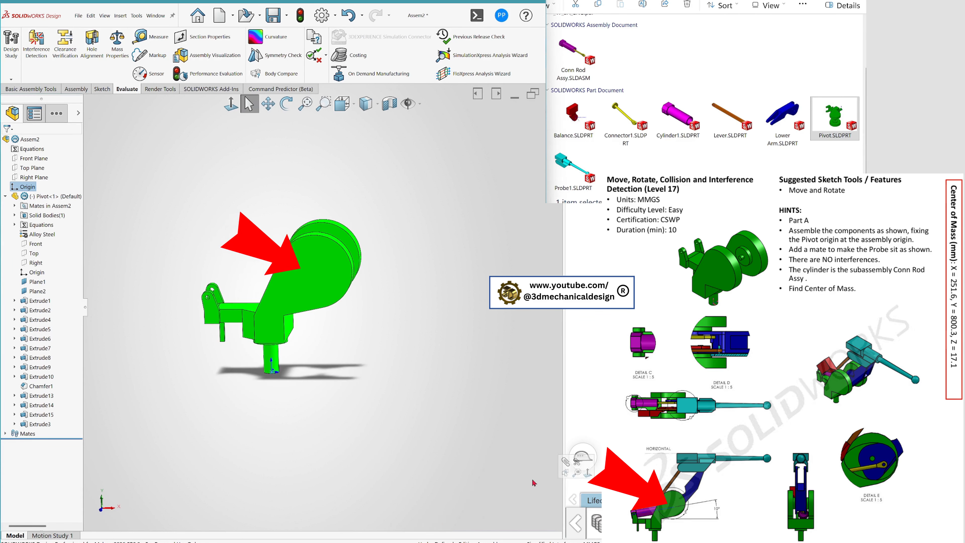
{"action": "mouse_move", "coordinate": [300, 285]}
{"action": "middle_mouse_down"}
{"action": "mouse_move", "coordinate": [312, 270]}
{"action": "mouse_move", "coordinate": [298, 275]}
{"action": "middle_mouse_up"}
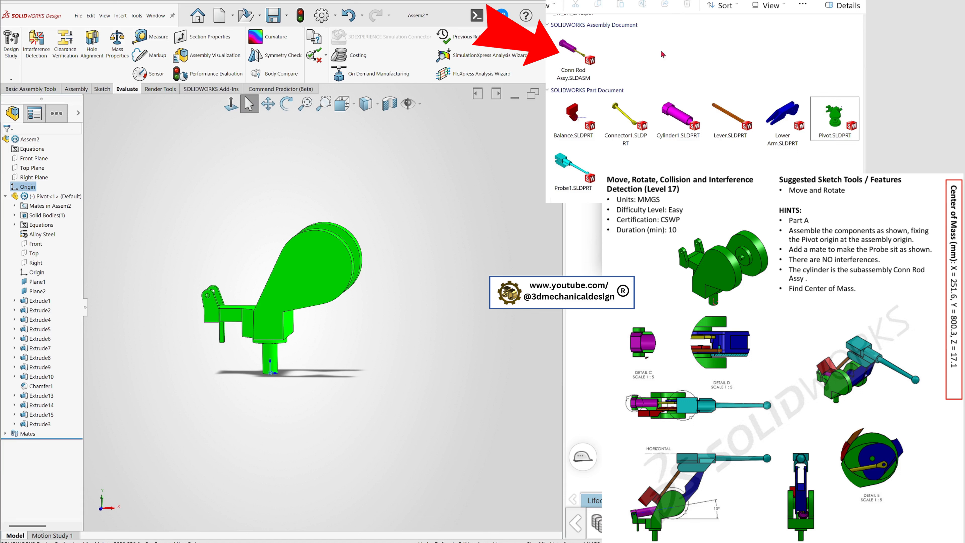
Step: Insert the Conn Rod Assy subassembly above the Pivot and rotate it so the rod end tilts upward
{"action": "left_click", "coordinate": [571, 47]}
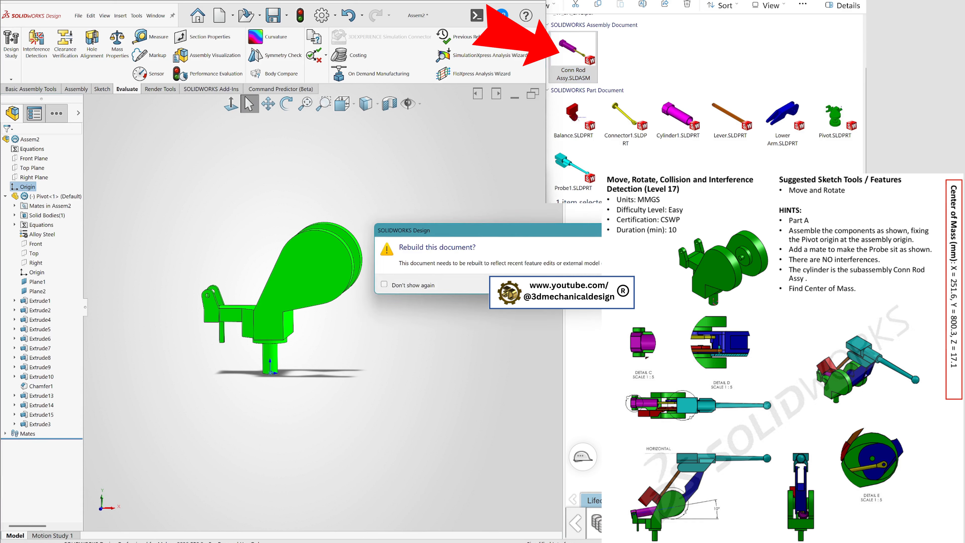
{"action": "left_click", "coordinate": [532, 285]}
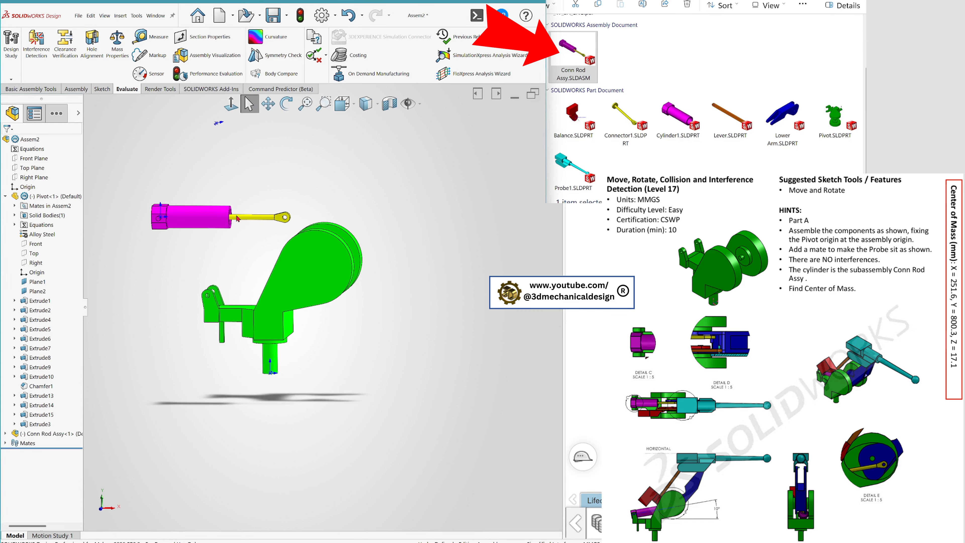
{"action": "right_click_drag", "start_coordinate": [214, 225], "coordinate": [225, 254]}
{"action": "left_click", "coordinate": [236, 376]}
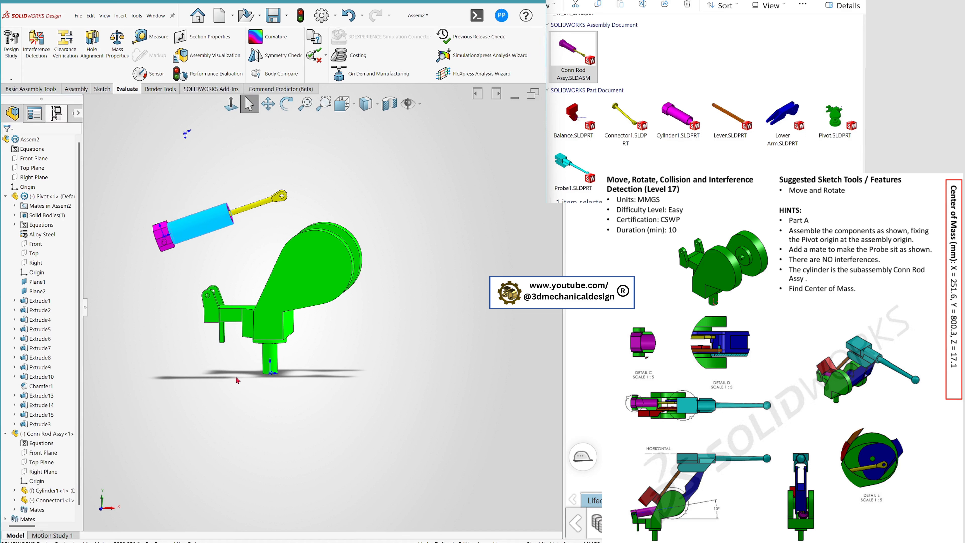
{"action": "scroll", "coordinate": [190, 254], "scroll_direction": "down", "scroll_amount": 5}
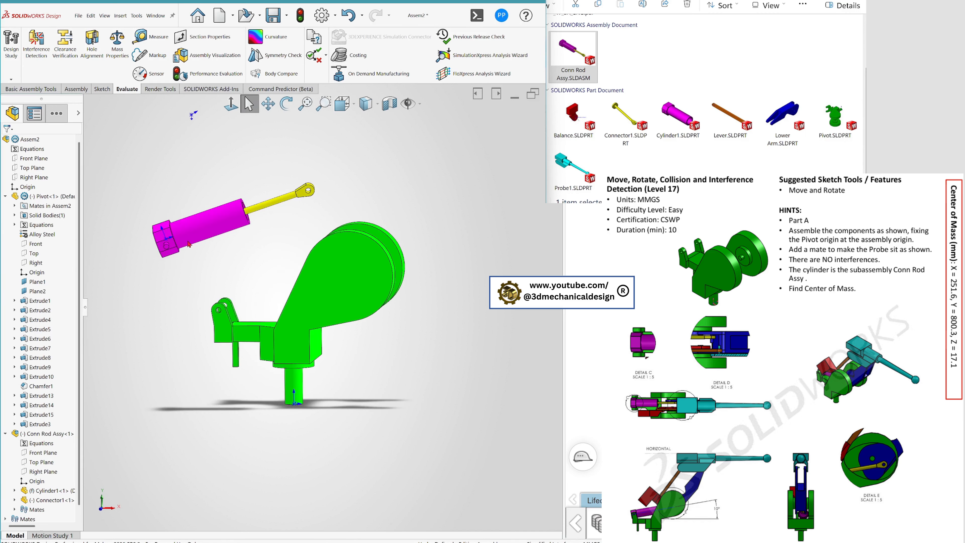
Step: Center the Conn Rod Assy cylinder between the Pivot's two small lugs with a Width mate
{"action": "left_click", "coordinate": [195, 266]}
{"action": "mouse_move", "coordinate": [196, 266]}
{"action": "middle_mouse_down"}
{"action": "mouse_move", "coordinate": [291, 297]}
{"action": "mouse_move", "coordinate": [303, 306]}
{"action": "mouse_move", "coordinate": [230, 294]}
{"action": "mouse_move", "coordinate": [297, 336]}
{"action": "middle_mouse_up"}
{"action": "left_click", "coordinate": [135, 240], "text": "ctrl"}
{"action": "scroll", "coordinate": [160, 258], "scroll_direction": "up", "scroll_amount": 5}
{"action": "scroll", "coordinate": [243, 315], "scroll_direction": "down", "scroll_amount": 2}
{"action": "left_click", "coordinate": [244, 316]}
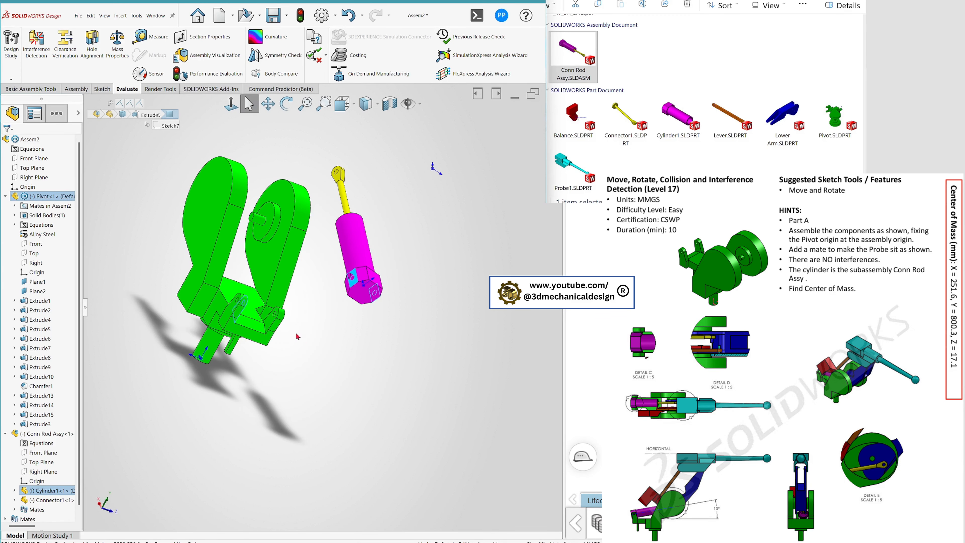
{"action": "left_click", "coordinate": [270, 326]}
{"action": "key", "text": "s"}
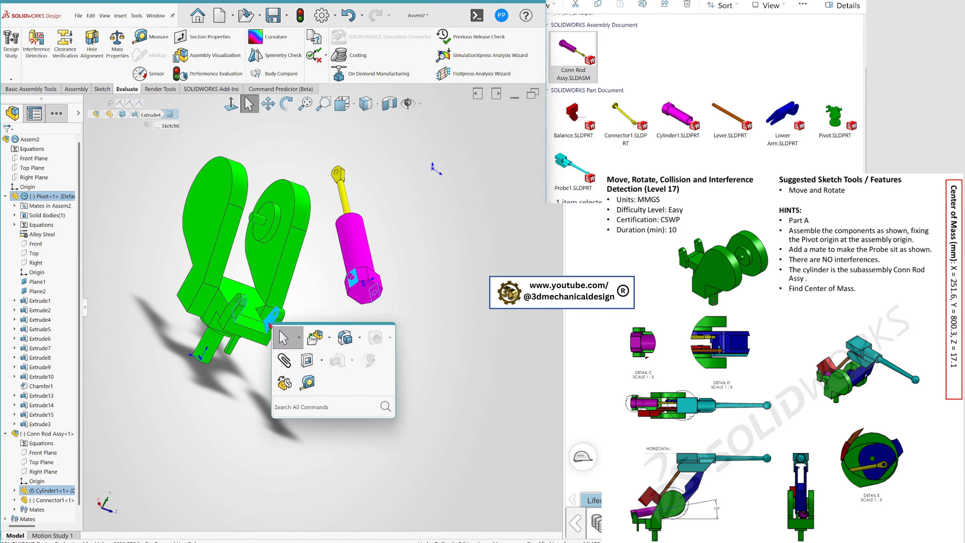
{"action": "left_click", "coordinate": [288, 364]}
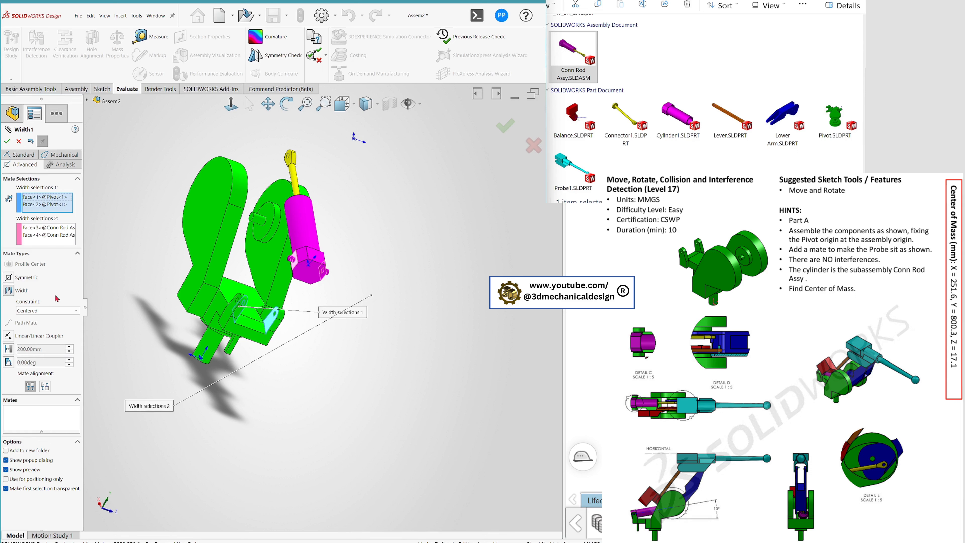
{"action": "left_click", "coordinate": [7, 142]}
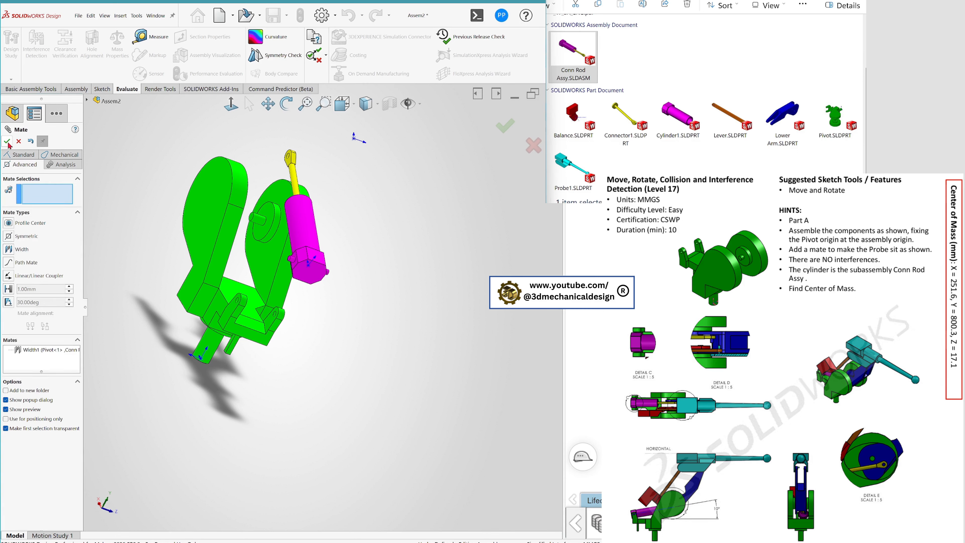
Step: Mate the cylinder's side pin concentric with the hole in the Pivot's small lug and finish mating
{"action": "left_click", "coordinate": [295, 262]}
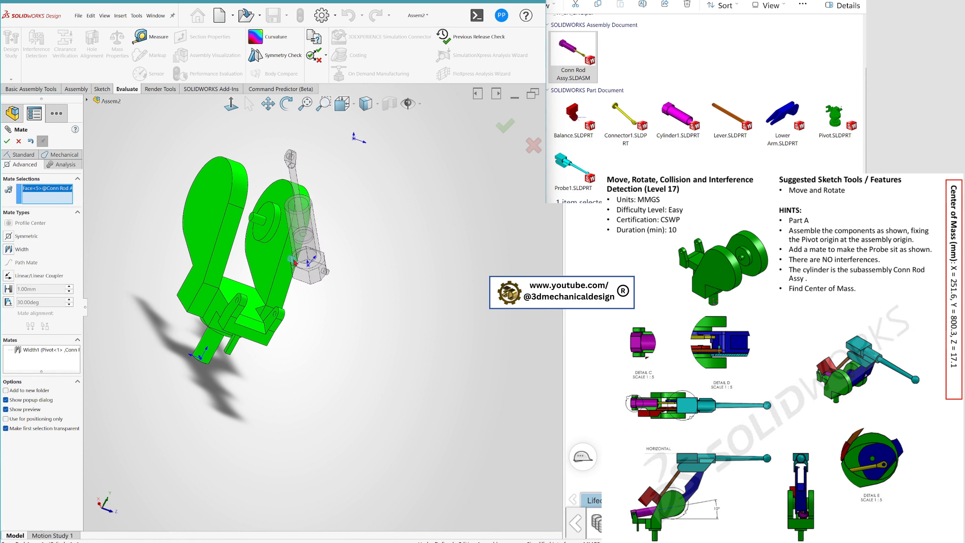
{"action": "scroll", "coordinate": [240, 310], "scroll_direction": "down", "scroll_amount": 5}
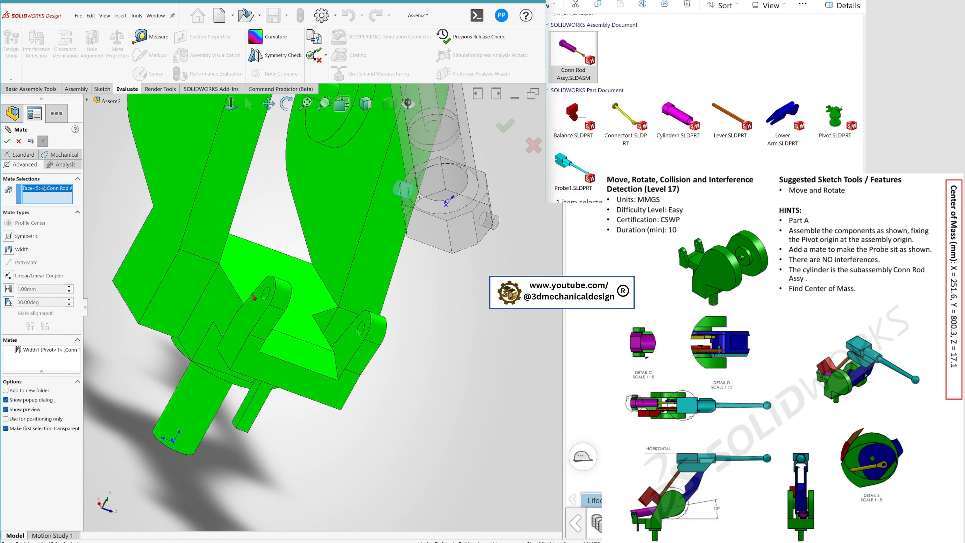
{"action": "left_click", "coordinate": [268, 296]}
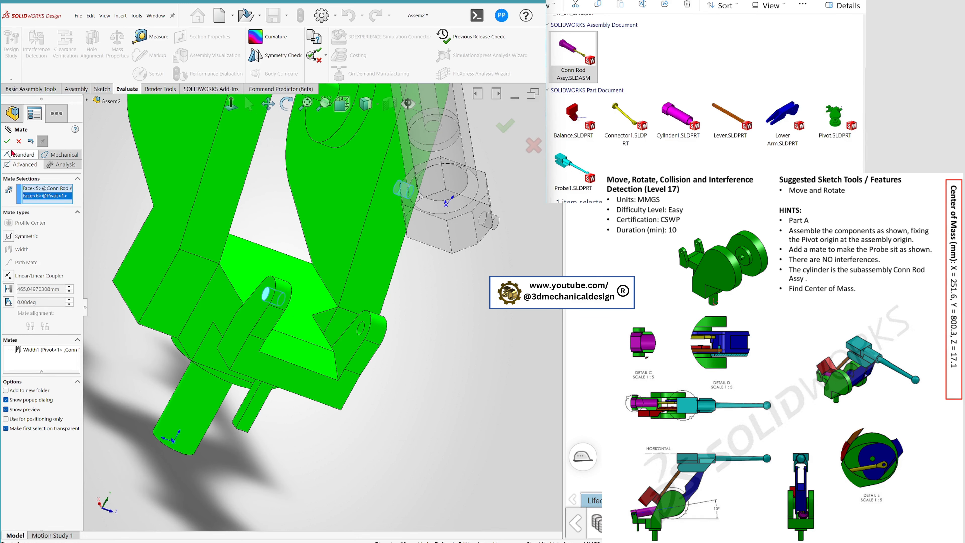
{"action": "left_click", "coordinate": [7, 142]}
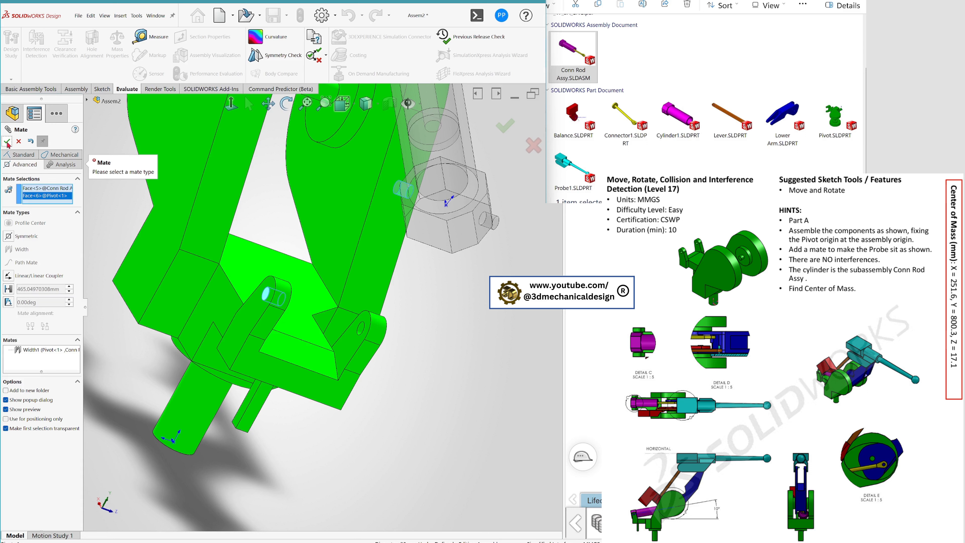
{"action": "left_click", "coordinate": [26, 157]}
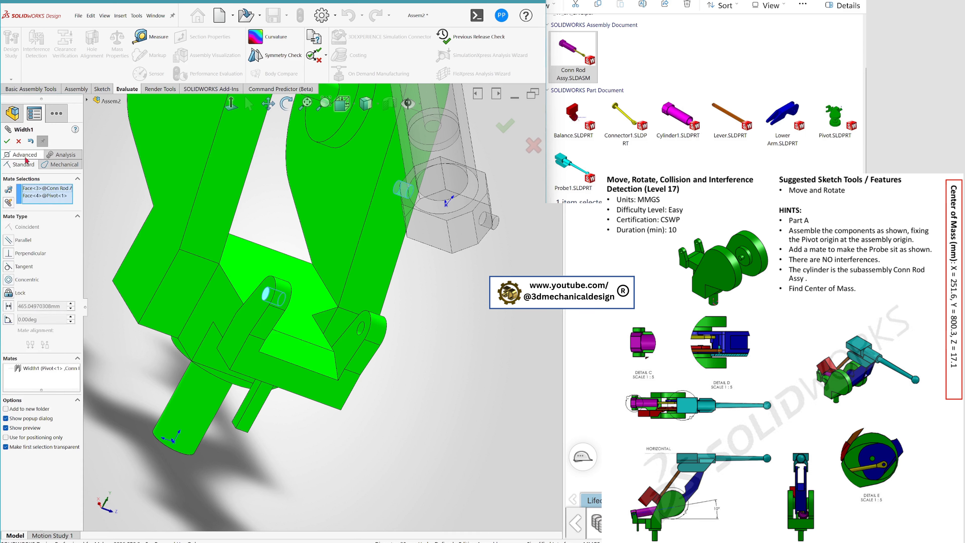
{"action": "left_click", "coordinate": [11, 280]}
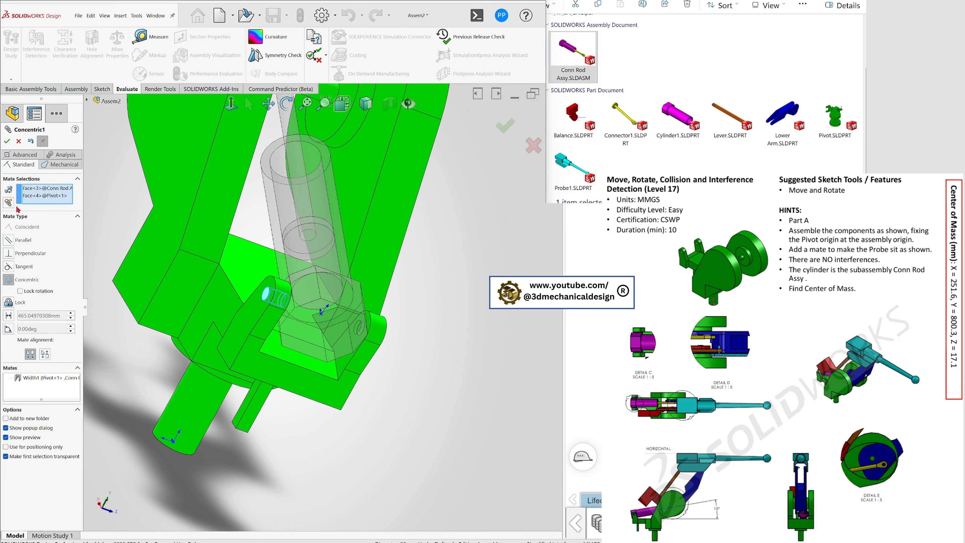
{"action": "left_click", "coordinate": [7, 142]}
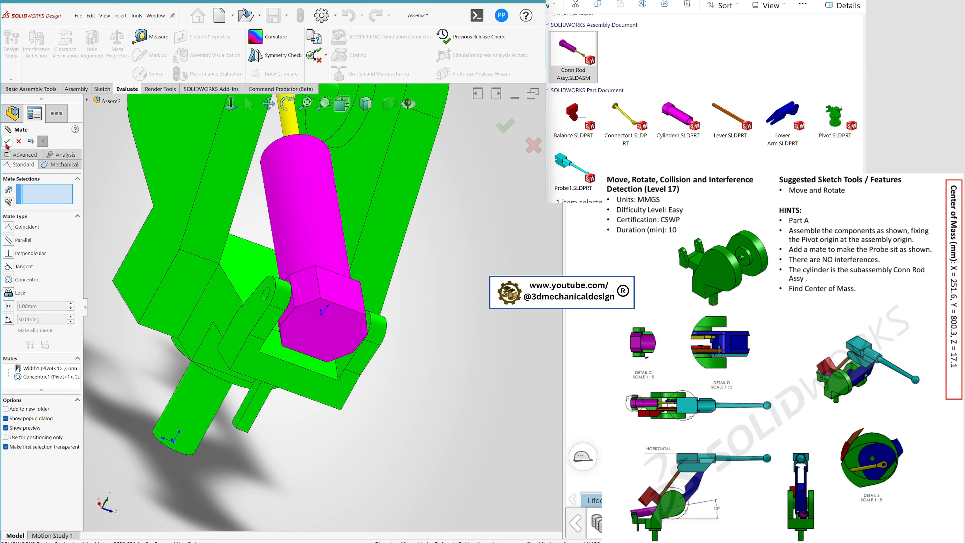
{"action": "left_click", "coordinate": [7, 144]}
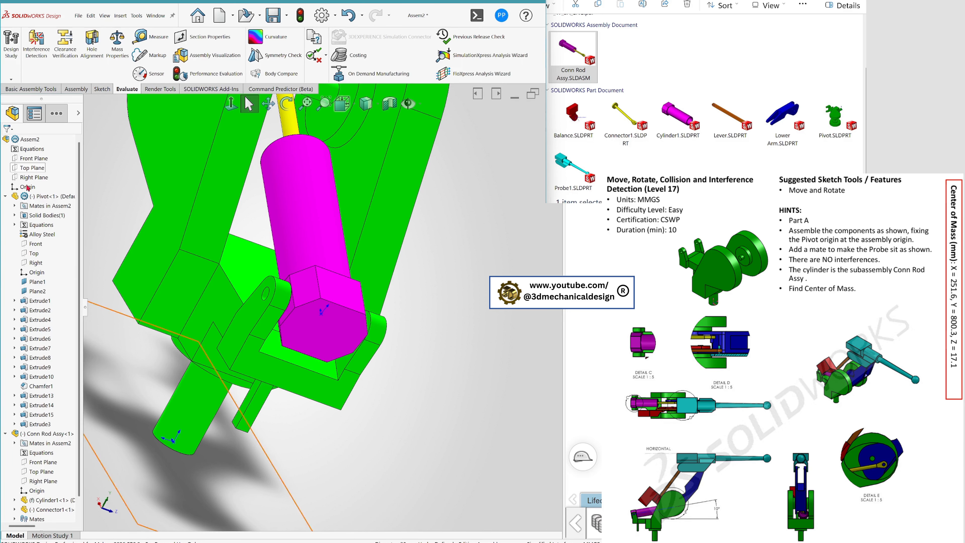
Step: Test the motion of the Conn Rod Assy by pulling on its connector rod
{"action": "scroll", "coordinate": [361, 338], "scroll_direction": "up", "scroll_amount": 4}
{"action": "middle_click_drag", "start_coordinate": [367, 338], "coordinate": [298, 327]}
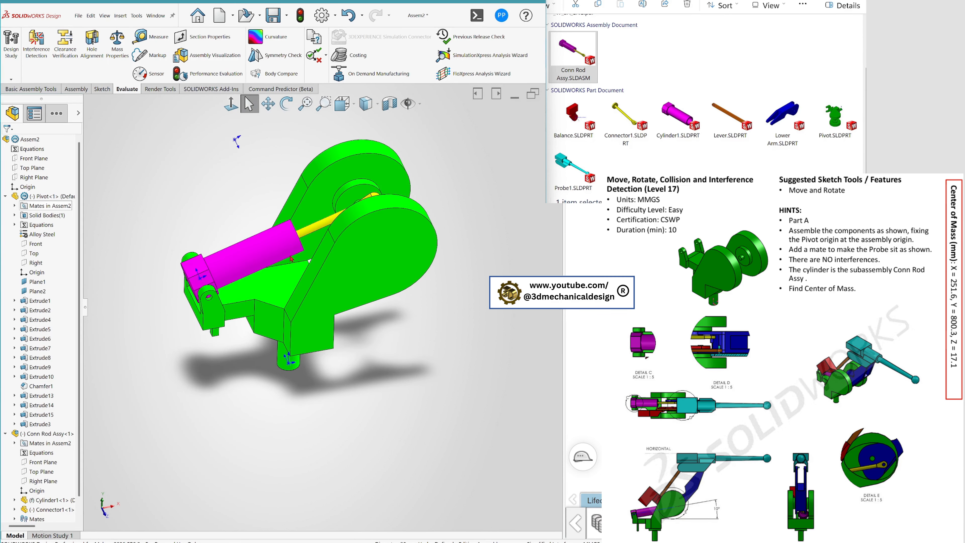
{"action": "left_click_drag", "start_coordinate": [282, 249], "coordinate": [347, 207]}
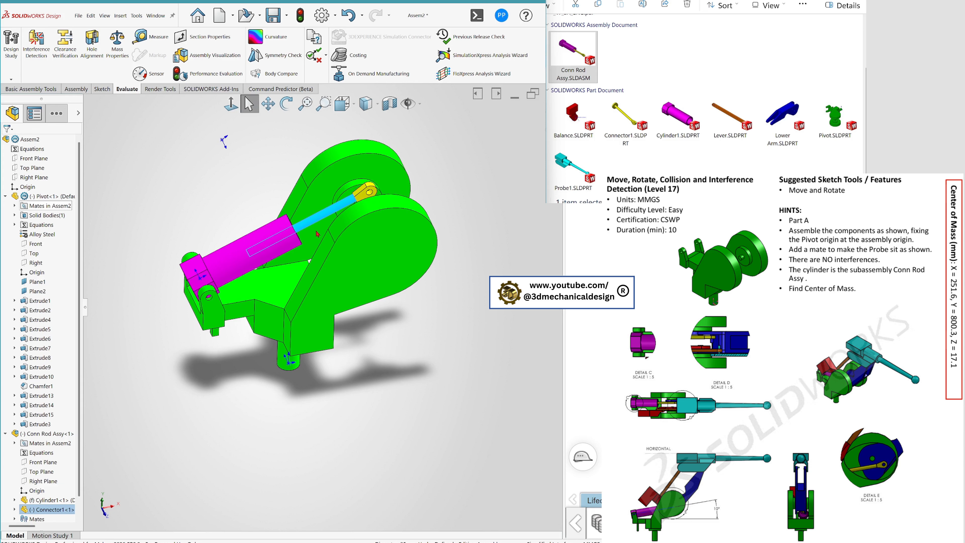
{"action": "middle_click_drag", "start_coordinate": [298, 261], "coordinate": [288, 232]}
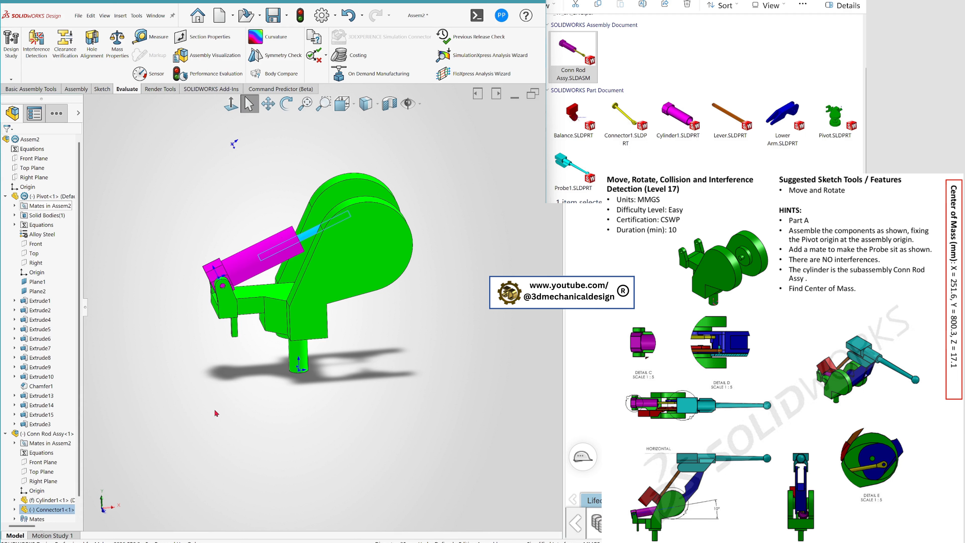
Step: Make the Conn Rod Assy subassembly flexible and reposition its connector rod relative to the cylinder
{"action": "left_click", "coordinate": [5, 197]}
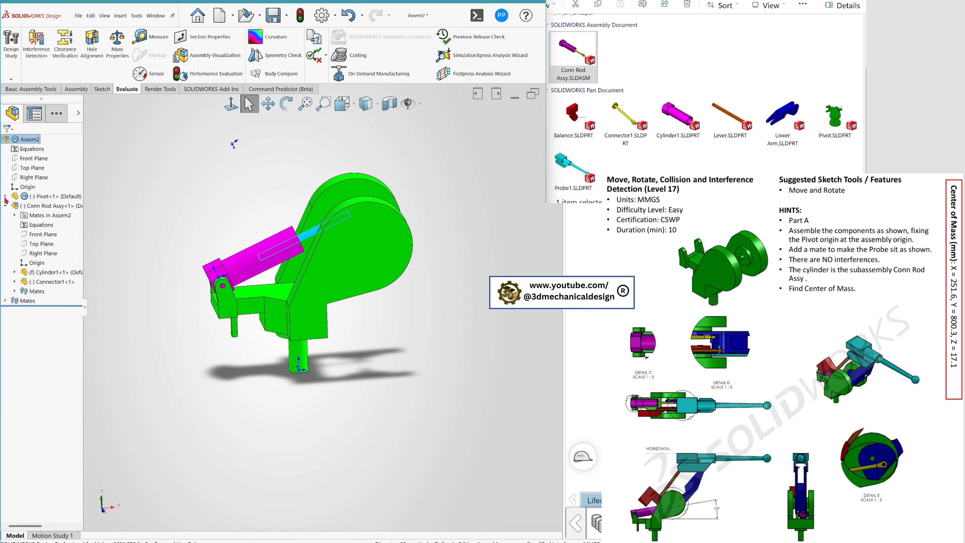
{"action": "right_click", "coordinate": [57, 206]}
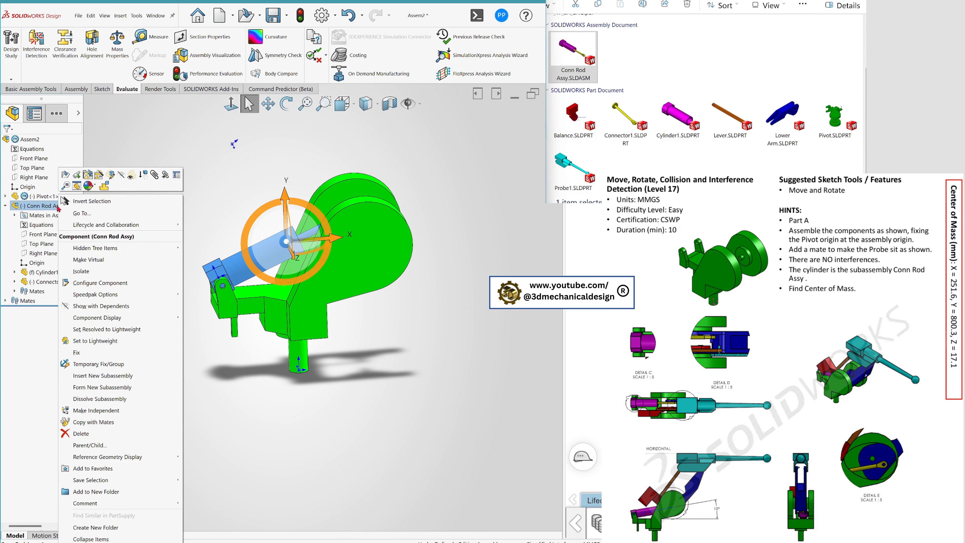
{"action": "left_click", "coordinate": [105, 186]}
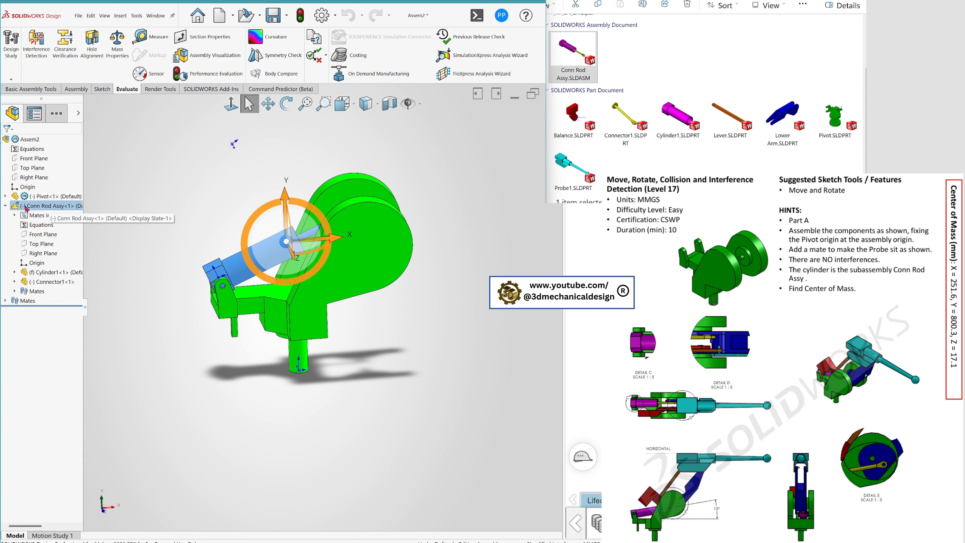
{"action": "left_click", "coordinate": [153, 322]}
{"action": "left_click_drag", "start_coordinate": [310, 237], "coordinate": [278, 226]}
{"action": "left_click", "coordinate": [237, 206]}
{"action": "scroll", "coordinate": [418, 291], "scroll_direction": "up", "scroll_amount": 3}
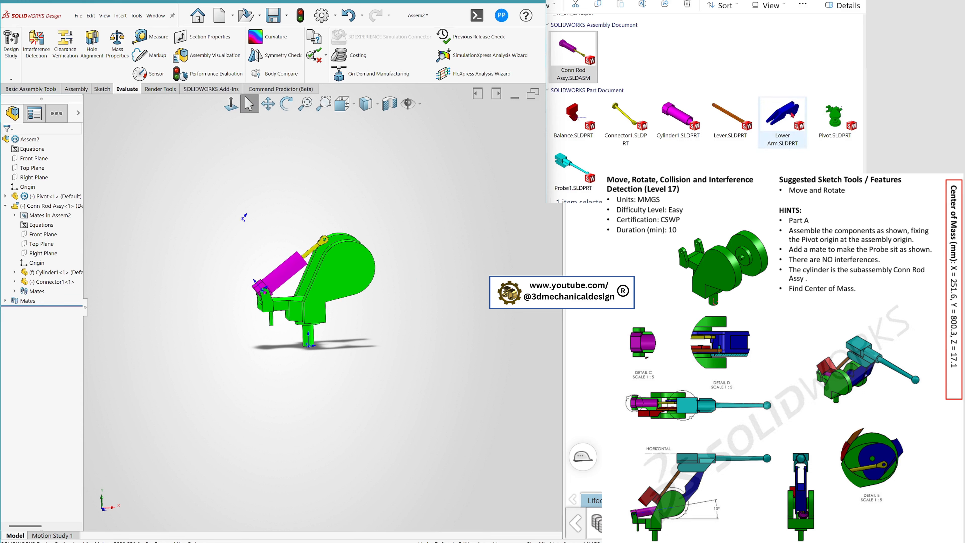
Step: Insert the Lower Arm part above the Pivot and rotate it so its narrow end points up and away from the cylinder
{"action": "left_click_drag", "start_coordinate": [792, 115], "coordinate": [563, 216]}
{"action": "left_click_drag", "start_coordinate": [370, 215], "coordinate": [370, 215]}
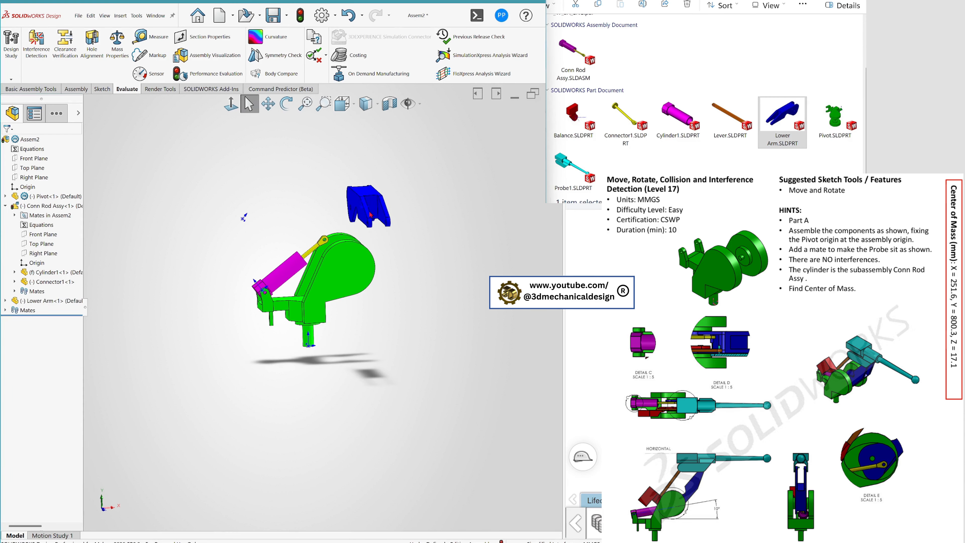
{"action": "right_click_drag", "start_coordinate": [350, 204], "coordinate": [340, 193]}
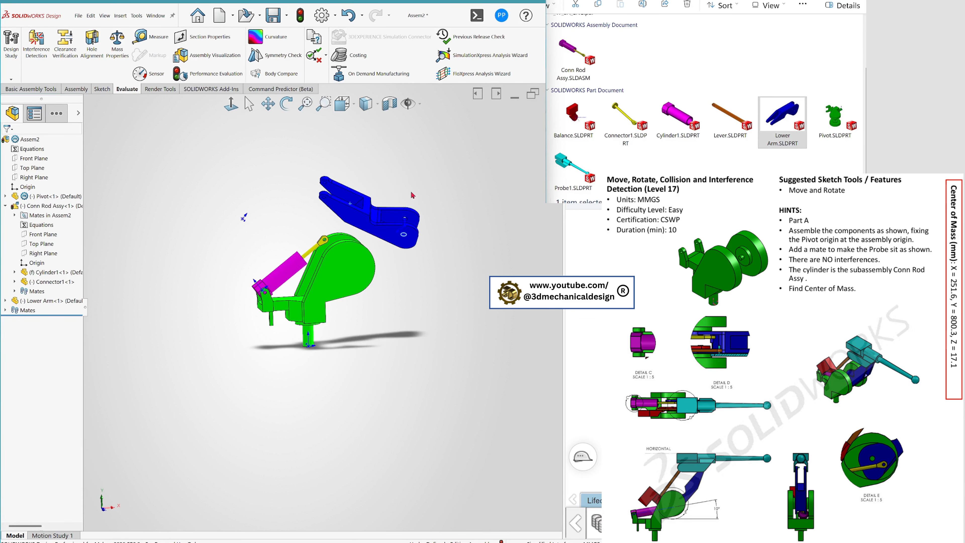
{"action": "right_click_drag", "start_coordinate": [412, 194], "coordinate": [209, 194]}
{"action": "left_click", "coordinate": [220, 203]}
{"action": "scroll", "coordinate": [399, 190], "scroll_direction": "down", "scroll_amount": 6}
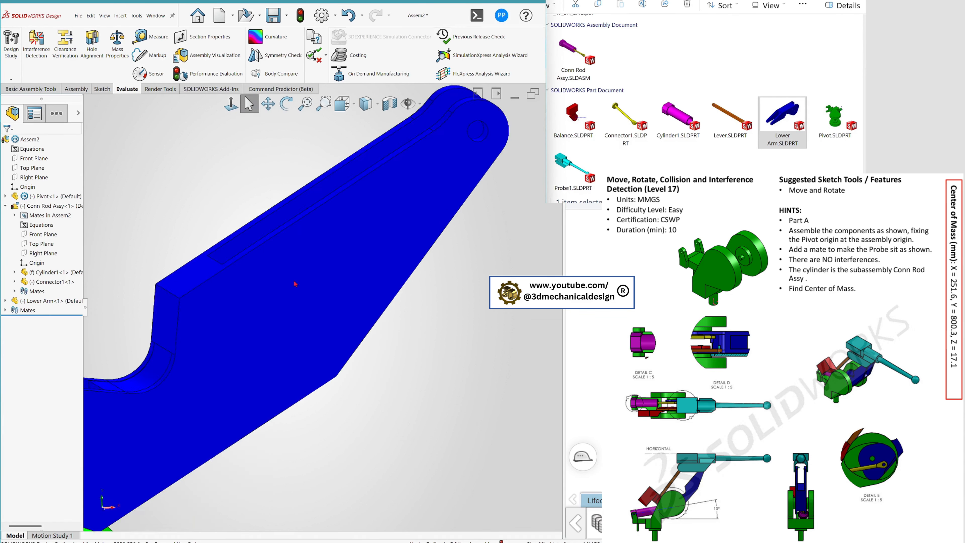
{"action": "scroll", "coordinate": [294, 281], "scroll_direction": "up", "scroll_amount": 3}
{"action": "left_click", "coordinate": [284, 319]}
{"action": "key", "text": "Escape"}
{"action": "scroll", "coordinate": [321, 336], "scroll_direction": "up", "scroll_amount": 3}
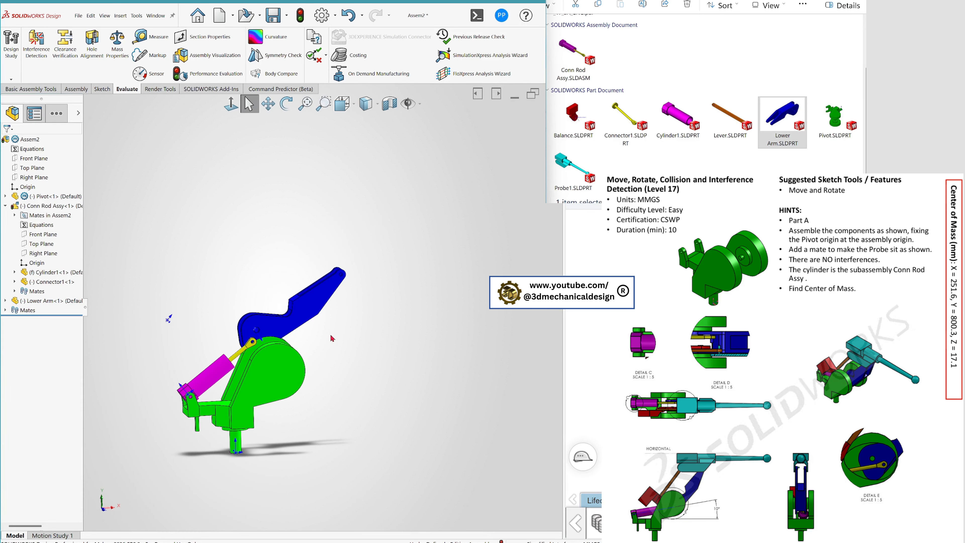
Step: Center the Lower Arm between the Pivot's two large round plates with a Width mate
{"action": "left_click", "coordinate": [280, 330]}
{"action": "middle_click_drag", "start_coordinate": [280, 329], "coordinate": [238, 328]}
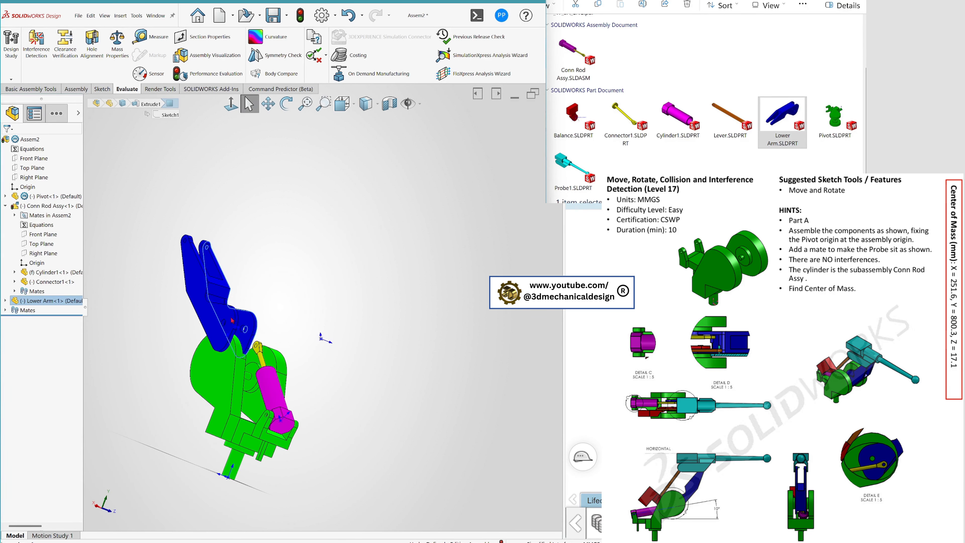
{"action": "scroll", "coordinate": [275, 336], "scroll_direction": "down", "scroll_amount": 10}
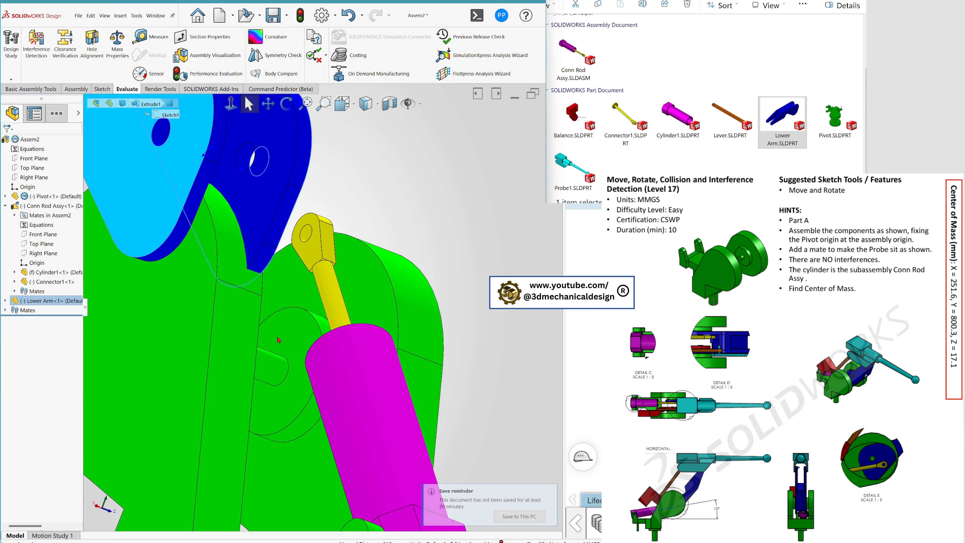
{"action": "left_click", "coordinate": [185, 336]}
{"action": "left_click", "coordinate": [177, 309], "text": "ctrl"}
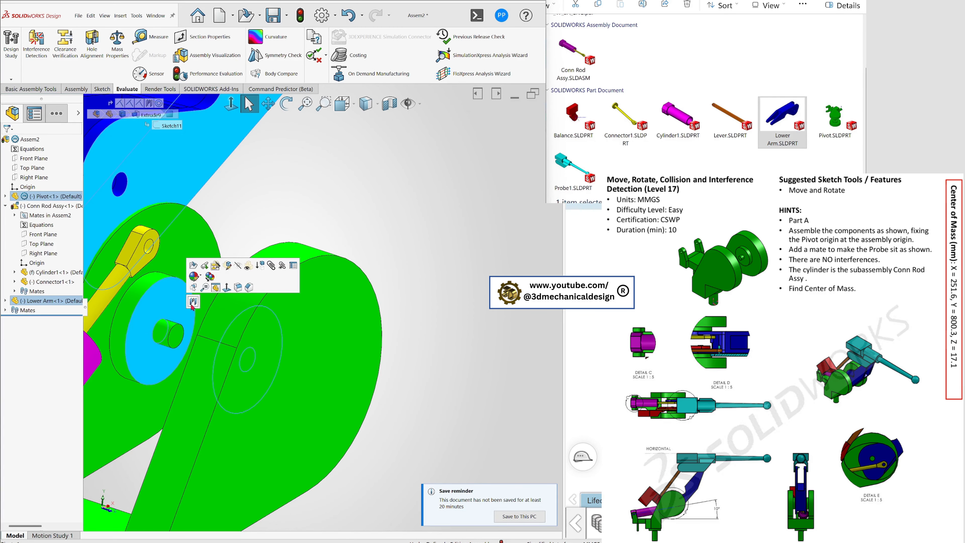
{"action": "left_click", "coordinate": [193, 304]}
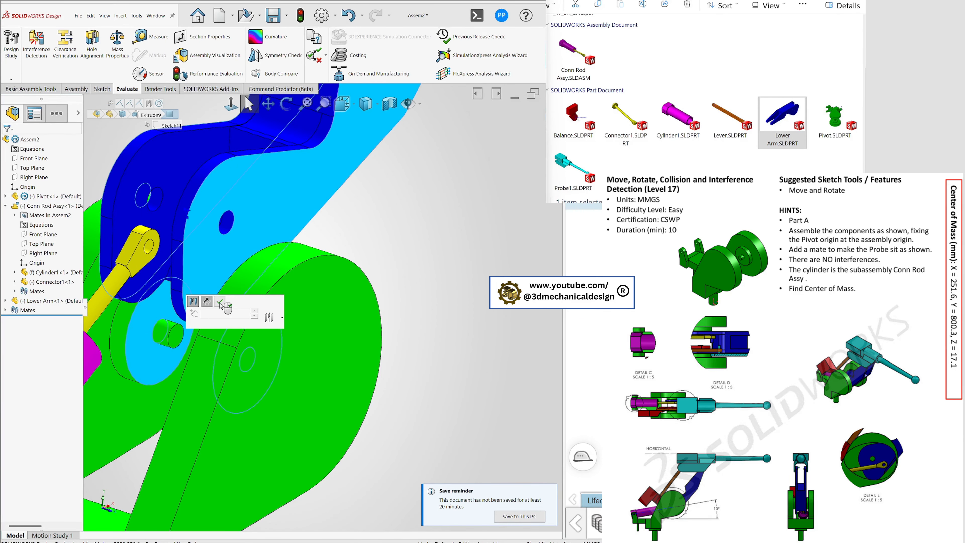
{"action": "left_click", "coordinate": [220, 302]}
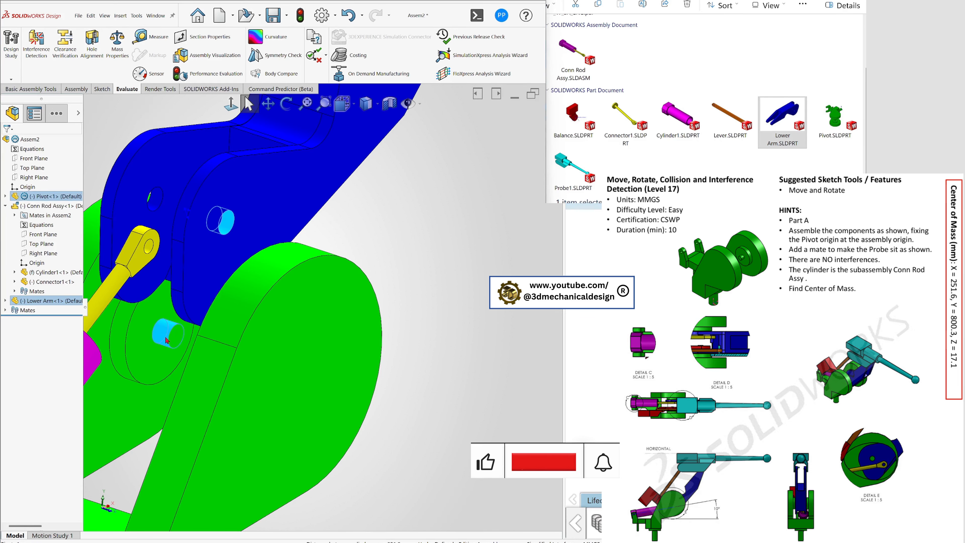
Step: Mate the Lower Arm's outer hole concentric with the Pivot's inner pin and swing the arm to check its motion
{"action": "left_click", "coordinate": [218, 335]}
{"action": "left_click", "coordinate": [217, 336]}
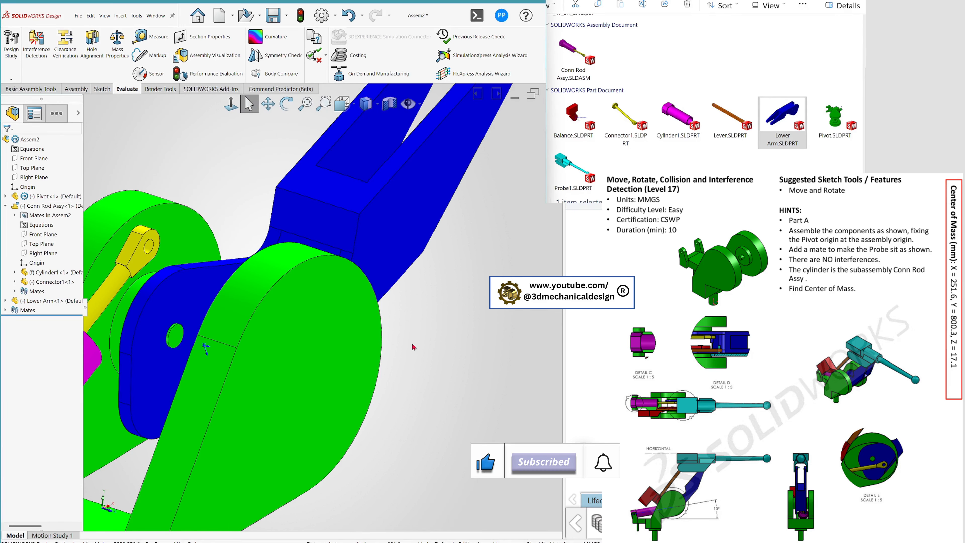
{"action": "scroll", "coordinate": [323, 286], "scroll_direction": "up", "scroll_amount": 3}
{"action": "middle_click_drag", "start_coordinate": [323, 286], "coordinate": [305, 261]}
{"action": "scroll", "coordinate": [304, 261], "scroll_direction": "down", "scroll_amount": 1}
{"action": "left_click_drag", "start_coordinate": [434, 276], "coordinate": [402, 256]}
{"action": "middle_click_drag", "start_coordinate": [402, 256], "coordinate": [312, 322]}
{"action": "scroll", "coordinate": [333, 334], "scroll_direction": "down", "scroll_amount": 1}
{"action": "scroll", "coordinate": [333, 334], "scroll_direction": "up", "scroll_amount": 6}
{"action": "left_click", "coordinate": [428, 343]}
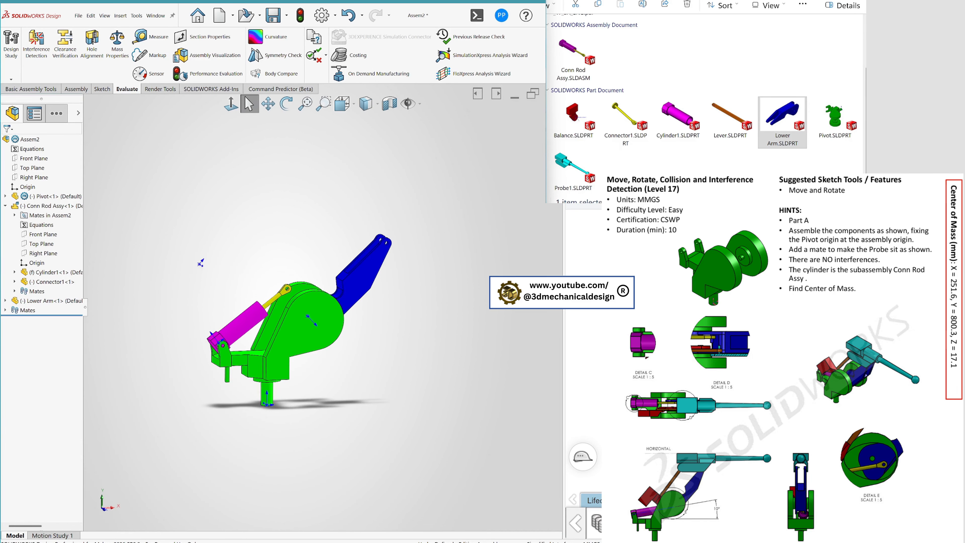
Step: Insert the Probe1 part above the Lower Arm and center its lugs on the arm's forked end with a Width mate
{"action": "left_click_drag", "start_coordinate": [571, 168], "coordinate": [373, 186]}
{"action": "scroll", "coordinate": [311, 206], "scroll_direction": "down", "scroll_amount": 2}
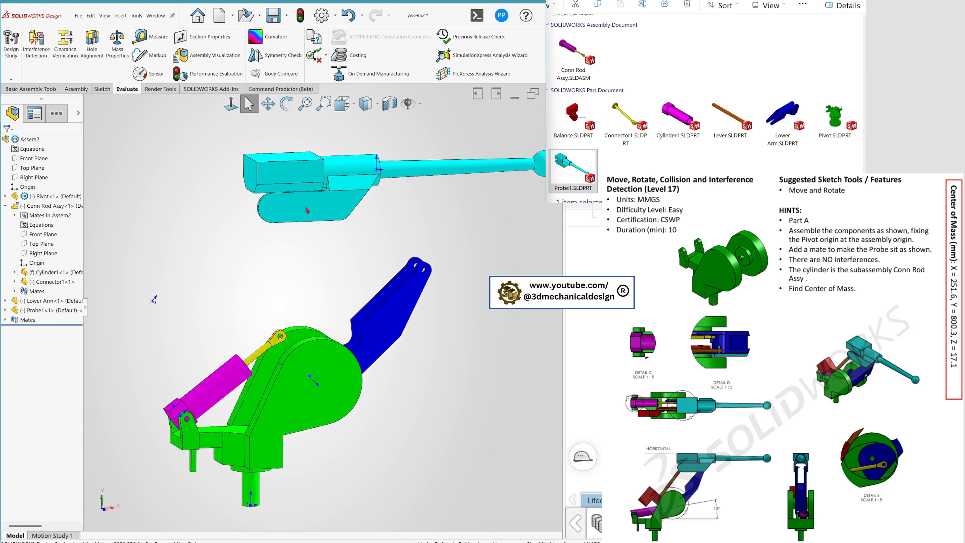
{"action": "middle_click_drag", "start_coordinate": [311, 207], "coordinate": [414, 206]}
{"action": "middle_click_drag", "start_coordinate": [307, 225], "coordinate": [286, 237]}
{"action": "middle_click_drag", "start_coordinate": [395, 355], "coordinate": [439, 361]}
{"action": "scroll", "coordinate": [439, 361], "scroll_direction": "down", "scroll_amount": 1}
{"action": "left_click", "coordinate": [348, 358], "text": "ctrl"}
{"action": "left_click", "coordinate": [364, 345]}
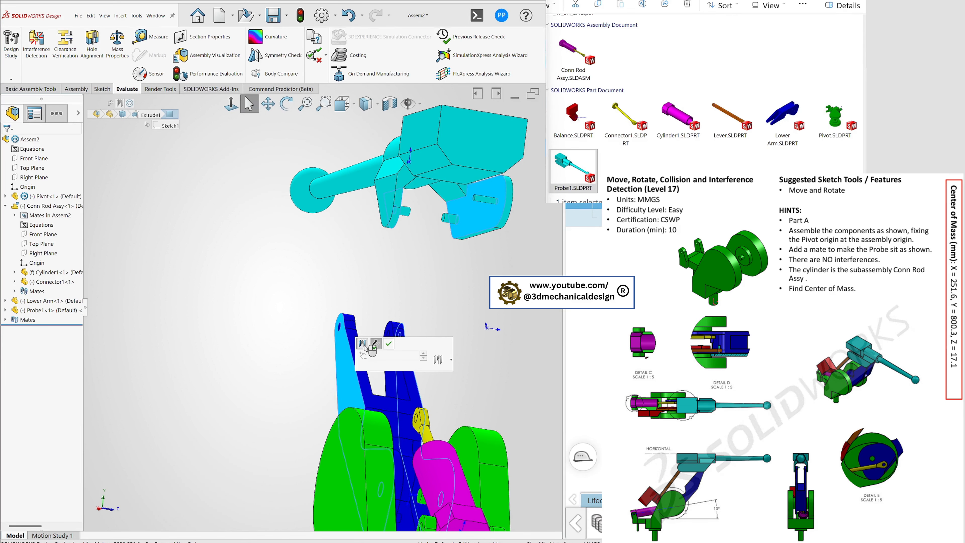
{"action": "left_click", "coordinate": [390, 345]}
Step: Mate the hole at the Lower Arm's forked end concentric with the pin on Probe1's lug
{"action": "scroll", "coordinate": [392, 346], "scroll_direction": "down", "scroll_amount": 2}
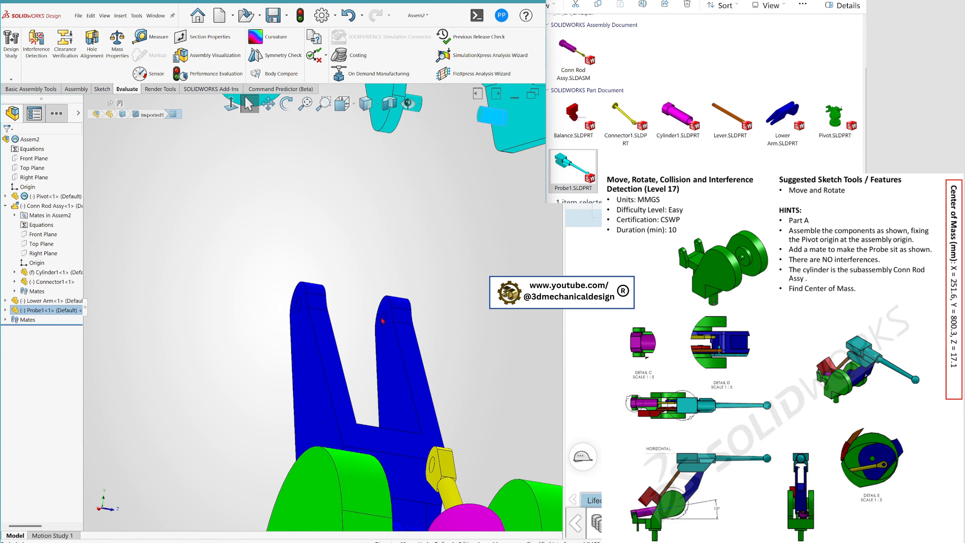
{"action": "left_click", "coordinate": [385, 320]}
{"action": "left_click", "coordinate": [496, 125], "text": "ctrl"}
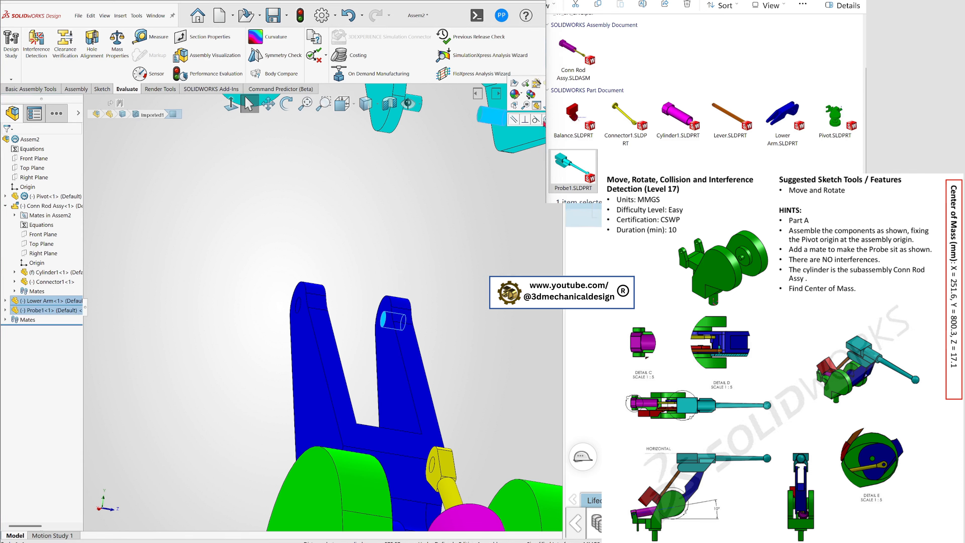
{"action": "left_click", "coordinate": [513, 112]}
{"action": "left_click", "coordinate": [459, 183]}
Step: Swing Probe1 on the Lower Arm into a roughly horizontal position with its ball end pointing away from the cylinder
{"action": "scroll", "coordinate": [280, 247], "scroll_direction": "up", "scroll_amount": 3}
{"action": "middle_click_drag", "start_coordinate": [331, 327], "coordinate": [243, 340]}
{"action": "scroll", "coordinate": [326, 331], "scroll_direction": "up", "scroll_amount": 4}
{"action": "left_click_drag", "start_coordinate": [419, 294], "coordinate": [370, 256]}
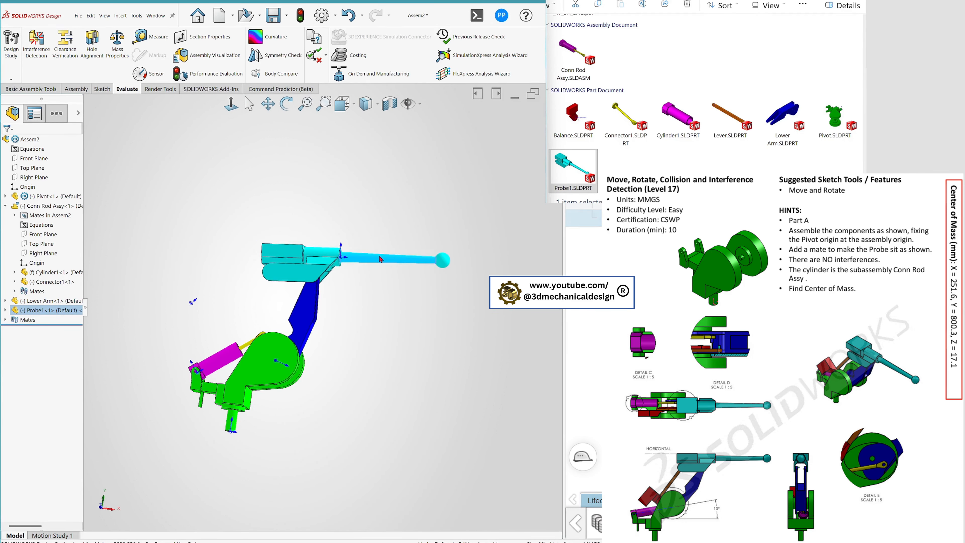
Step: Mate the hole in Connector1's end concentric with the small pin on the inside of the Lower Arm's lug
{"action": "scroll", "coordinate": [266, 327], "scroll_direction": "down", "scroll_amount": 4}
{"action": "left_click", "coordinate": [236, 317]}
{"action": "middle_click_drag", "start_coordinate": [236, 318], "coordinate": [431, 292]}
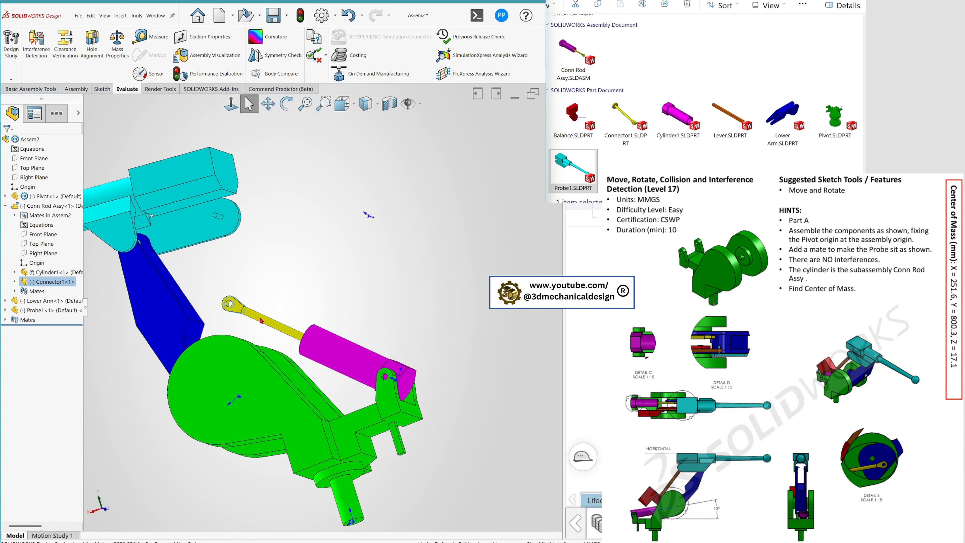
{"action": "scroll", "coordinate": [239, 307], "scroll_direction": "down", "scroll_amount": 4}
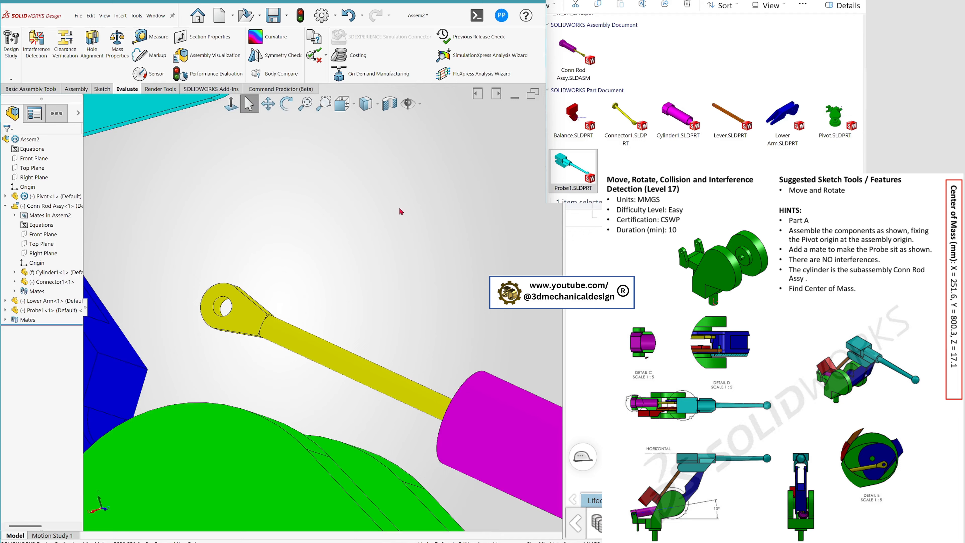
{"action": "middle_click_drag", "start_coordinate": [400, 212], "coordinate": [190, 333]}
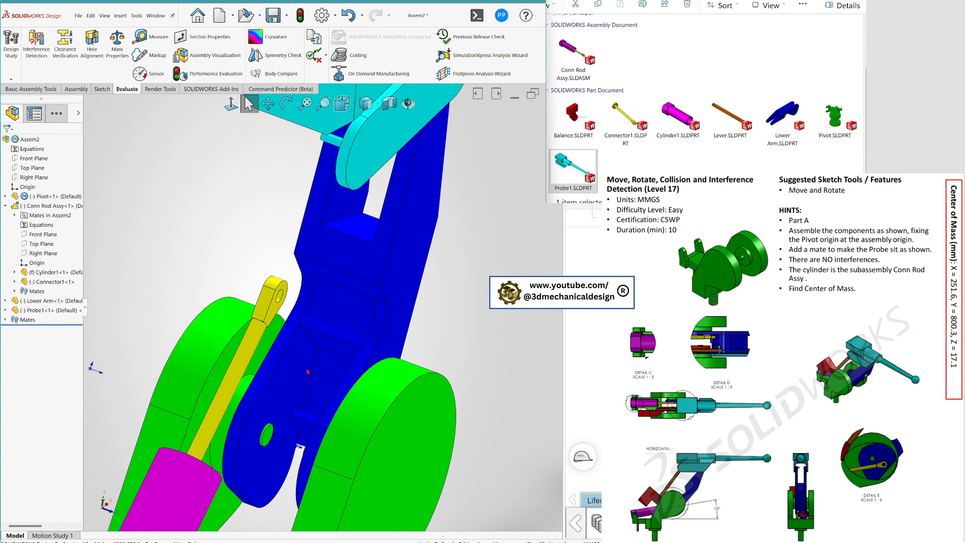
{"action": "mouse_move", "coordinate": [308, 371]}
{"action": "left_mouse_down"}
{"action": "mouse_move", "coordinate": [283, 348]}
{"action": "mouse_move", "coordinate": [298, 363]}
{"action": "left_mouse_up"}
{"action": "mouse_move", "coordinate": [298, 363]}
{"action": "middle_mouse_down"}
{"action": "mouse_move", "coordinate": [329, 381]}
{"action": "mouse_move", "coordinate": [309, 375]}
{"action": "middle_mouse_up"}
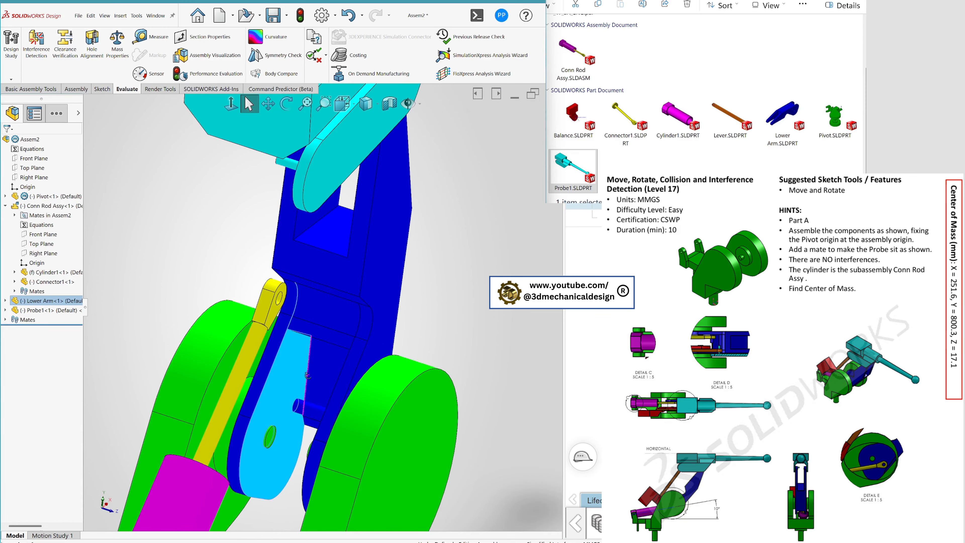
{"action": "left_click", "coordinate": [282, 301]}
{"action": "left_click", "coordinate": [316, 411], "text": "ctrl"}
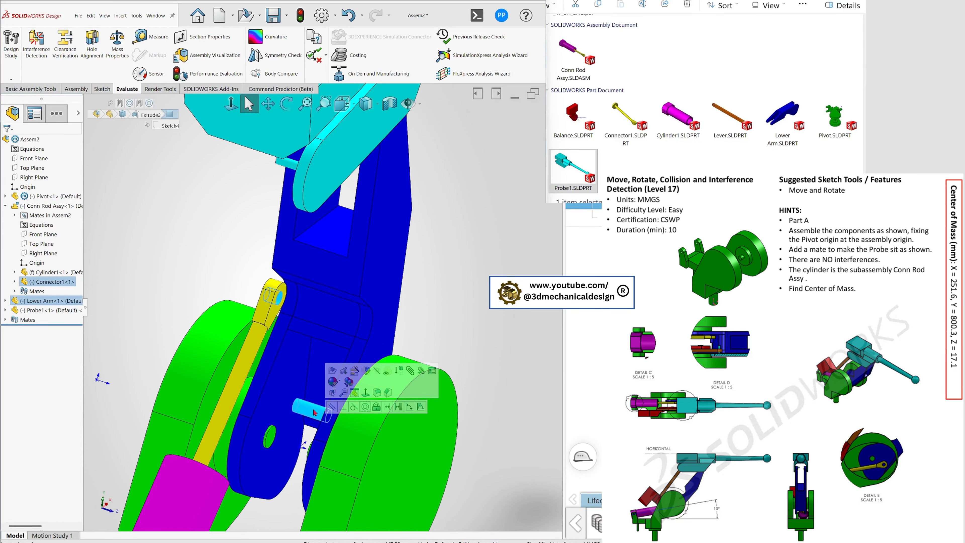
{"action": "left_click", "coordinate": [366, 408]}
{"action": "key", "text": "f"}
{"action": "middle_click_drag", "start_coordinate": [306, 352], "coordinate": [269, 349]}
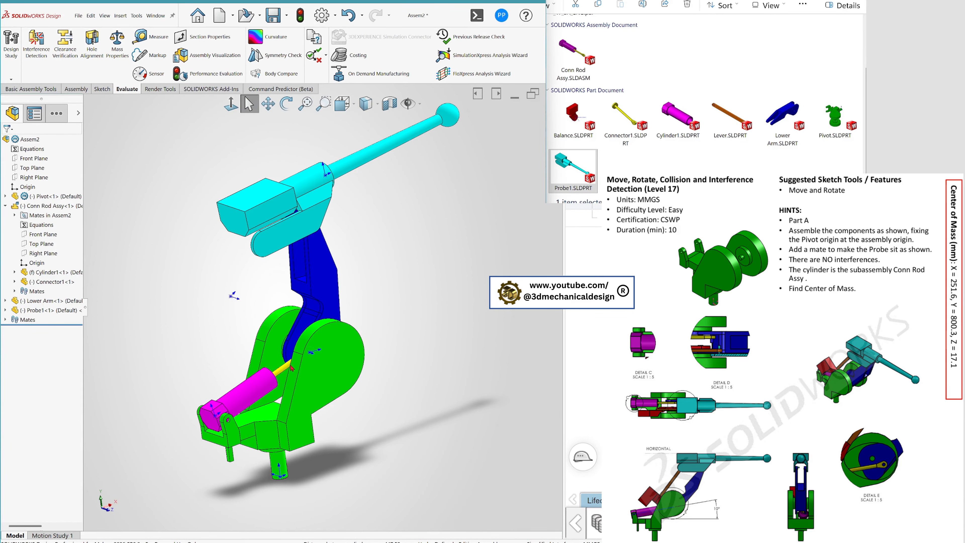
Step: Check the linkage's motion, and mate the Pivot's flat side face to the assembly's Front Plane to stop it turning
{"action": "left_click_drag", "start_coordinate": [290, 367], "coordinate": [308, 360]}
{"action": "left_click_drag", "start_coordinate": [339, 394], "coordinate": [338, 393]}
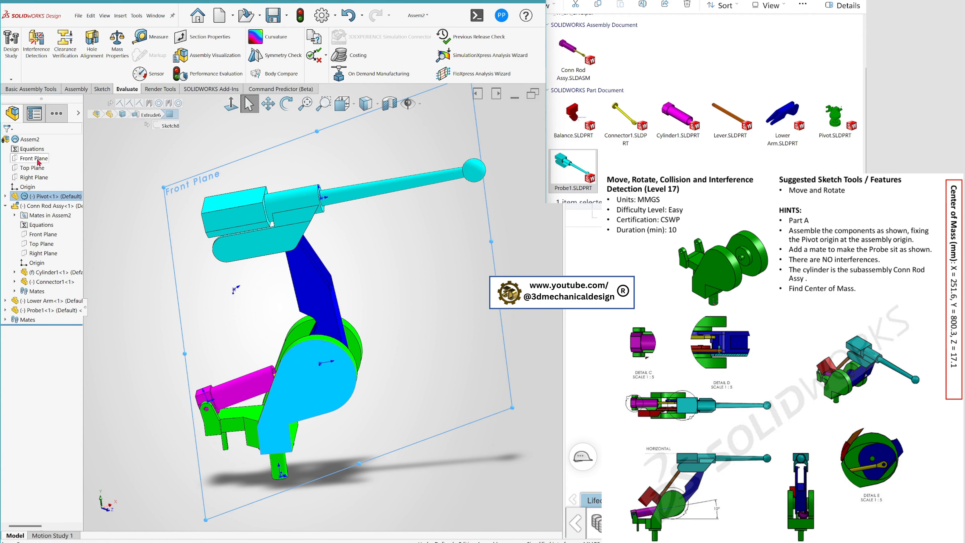
{"action": "left_click", "coordinate": [38, 160], "text": "ctrl"}
{"action": "left_click", "coordinate": [62, 163]}
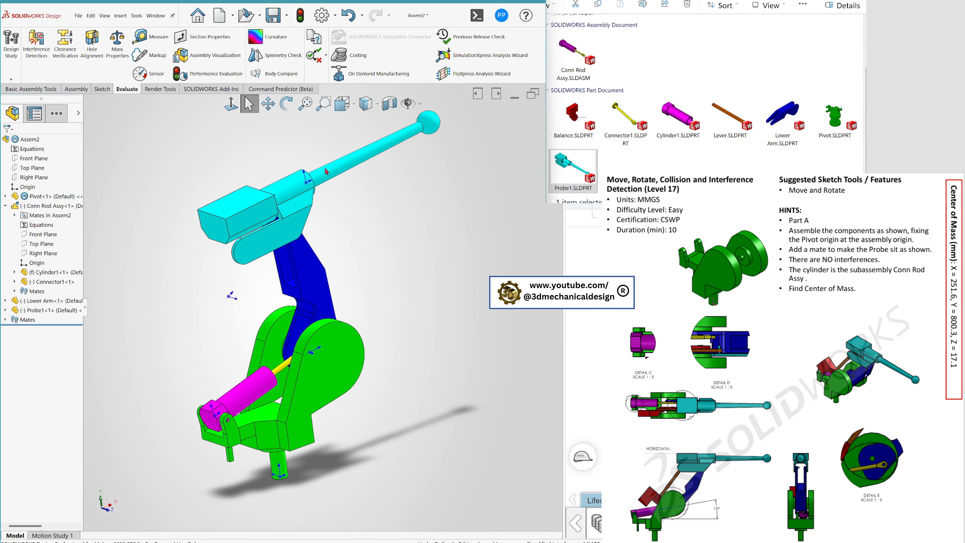
Step: In the Front view, swing the Lower Arm toward the cylinder and level Probe1 to roughly horizontal
{"action": "left_click", "coordinate": [355, 102]}
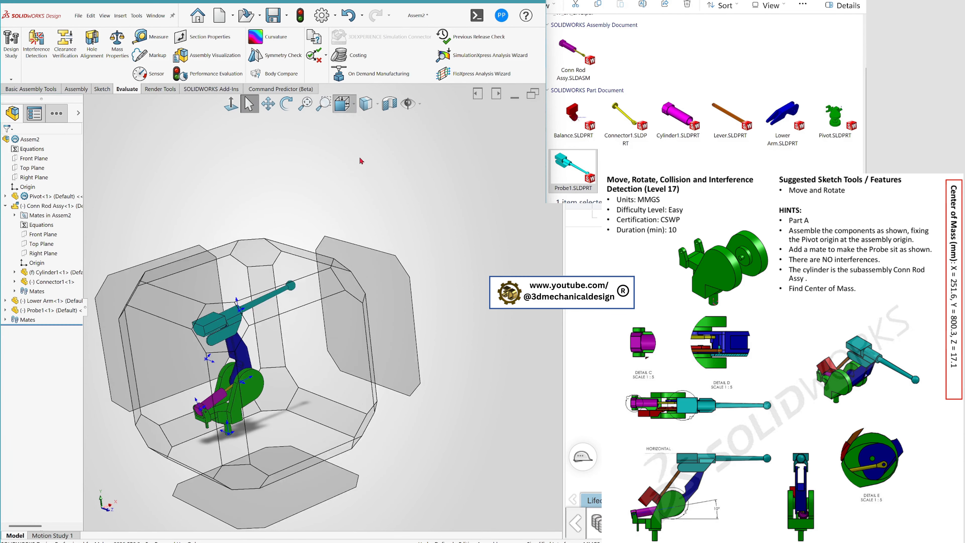
{"action": "left_click", "coordinate": [373, 295]}
{"action": "key", "text": "f"}
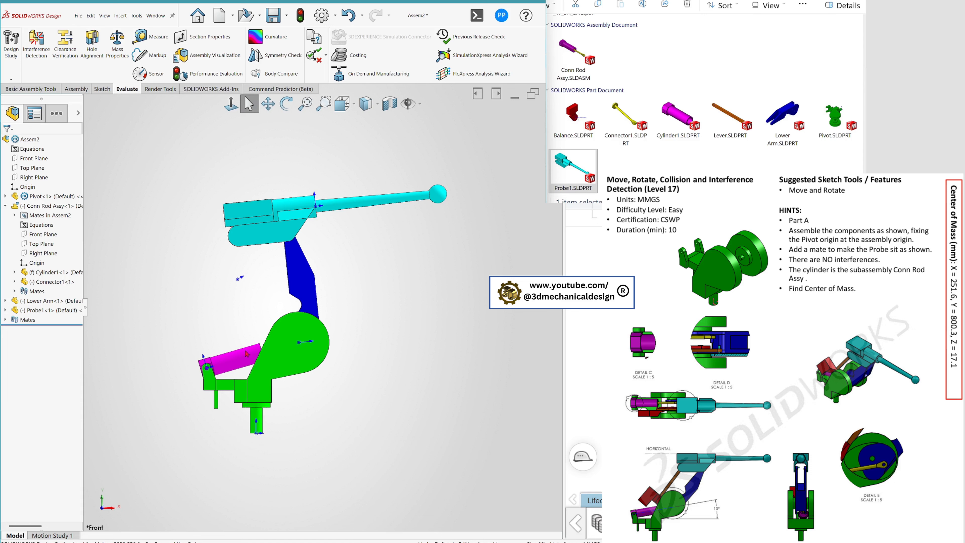
{"action": "left_click_drag", "start_coordinate": [306, 292], "coordinate": [283, 281]}
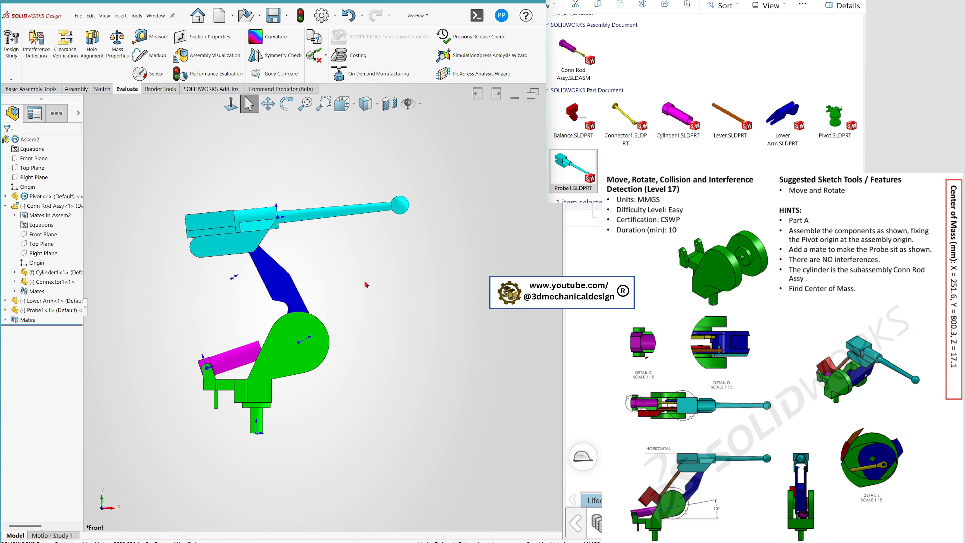
{"action": "left_click_drag", "start_coordinate": [379, 214], "coordinate": [387, 226]}
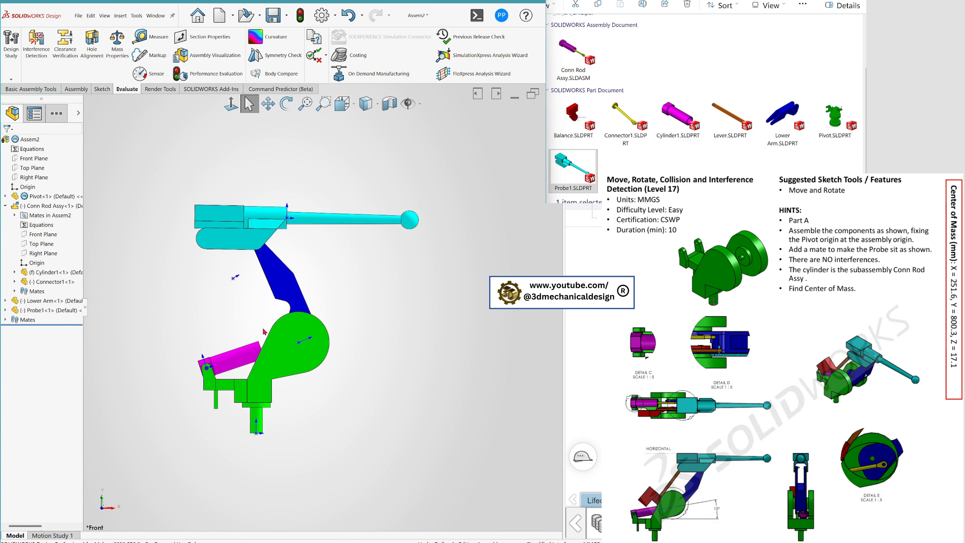
Step: Insert the Balance part beside the Lower Arm and rotate it so its block points away from the Pivot and its hole toward it
{"action": "mouse_move", "coordinate": [265, 332]}
{"action": "middle_mouse_down"}
{"action": "mouse_move", "coordinate": [358, 355]}
{"action": "mouse_move", "coordinate": [275, 342]}
{"action": "middle_mouse_up"}
{"action": "scroll", "coordinate": [316, 315], "scroll_direction": "up", "scroll_amount": 2}
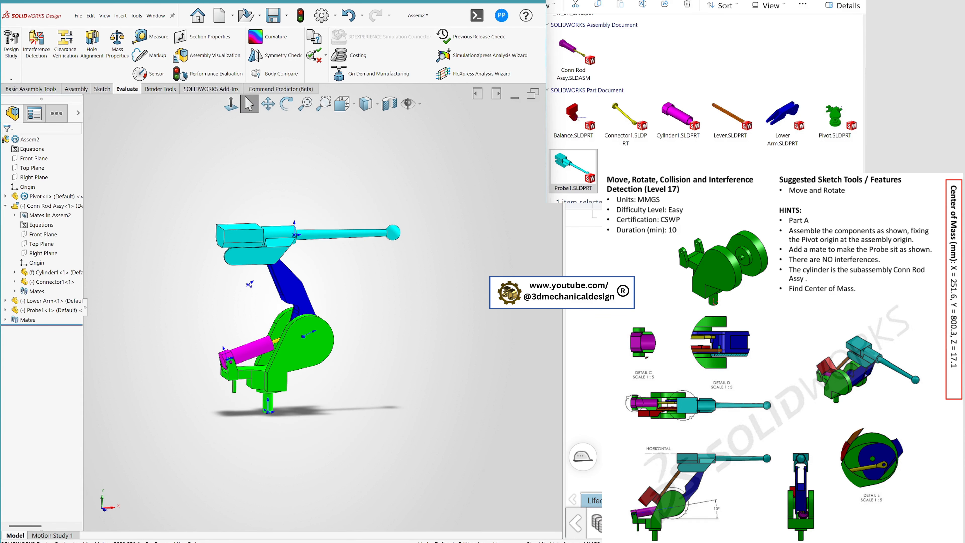
{"action": "left_click", "coordinate": [574, 117]}
{"action": "left_click_drag", "start_coordinate": [207, 314], "coordinate": [205, 318]}
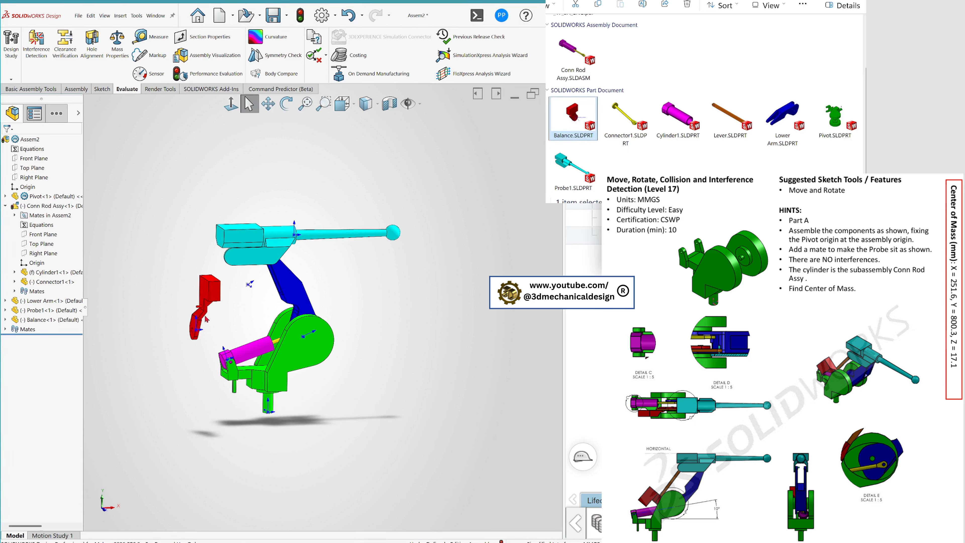
{"action": "right_click_drag", "start_coordinate": [205, 298], "coordinate": [143, 315]}
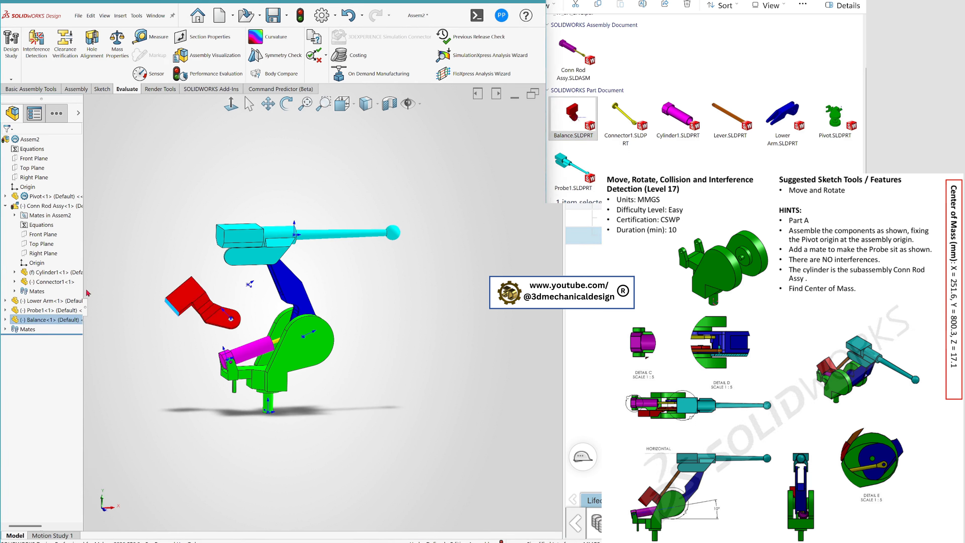
{"action": "right_click_drag", "start_coordinate": [215, 307], "coordinate": [185, 188]}
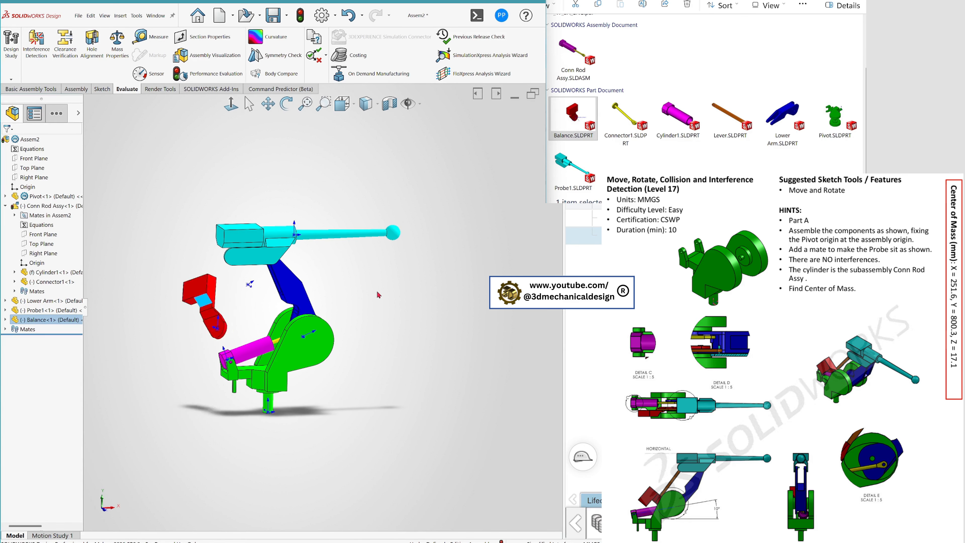
{"action": "scroll", "coordinate": [171, 295], "scroll_direction": "down", "scroll_amount": 8}
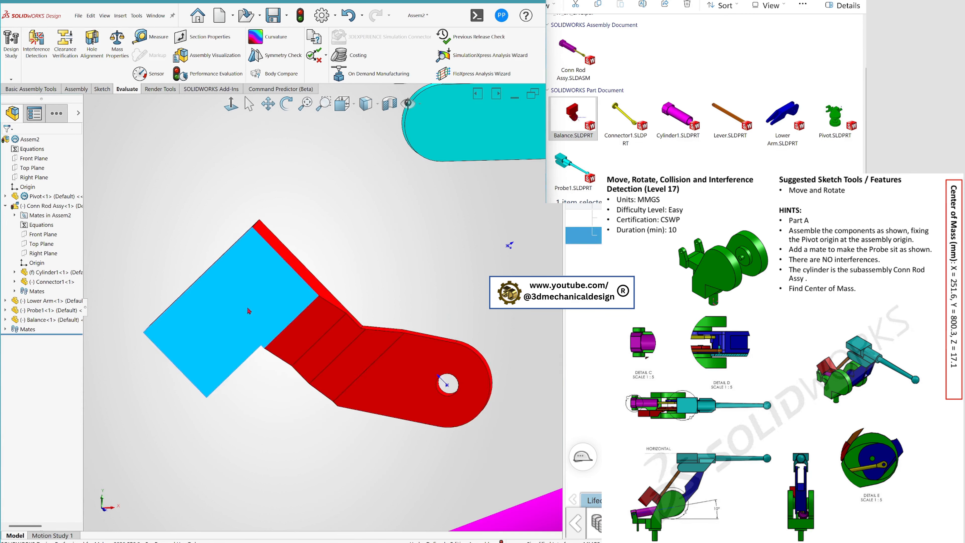
{"action": "left_click_drag", "start_coordinate": [247, 307], "coordinate": [365, 329]}
{"action": "scroll", "coordinate": [366, 348], "scroll_direction": "up", "scroll_amount": 7}
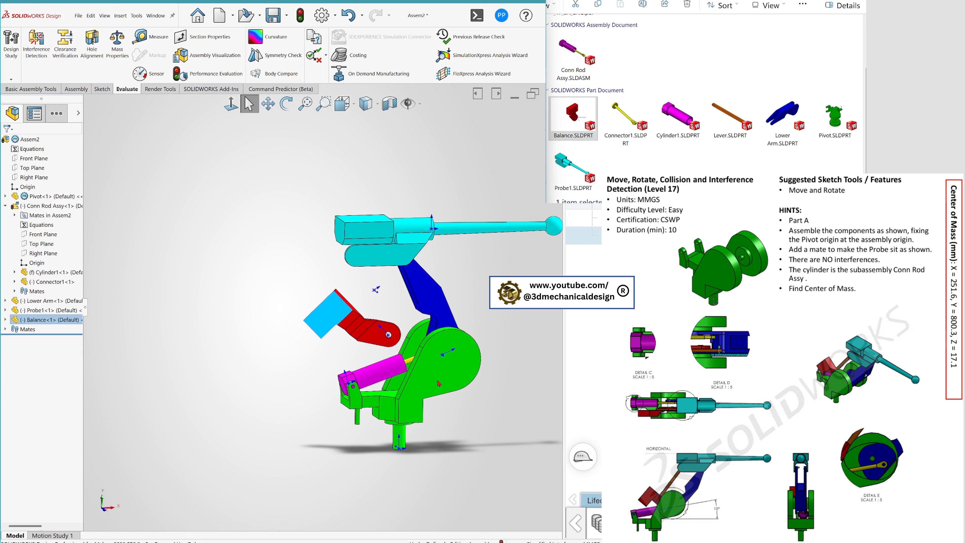
Step: Mate the hole in the Balance concentric with the Pivot's inner pin
{"action": "middle_click_drag", "start_coordinate": [437, 379], "coordinate": [495, 399]}
{"action": "scroll", "coordinate": [437, 354], "scroll_direction": "down", "scroll_amount": 8}
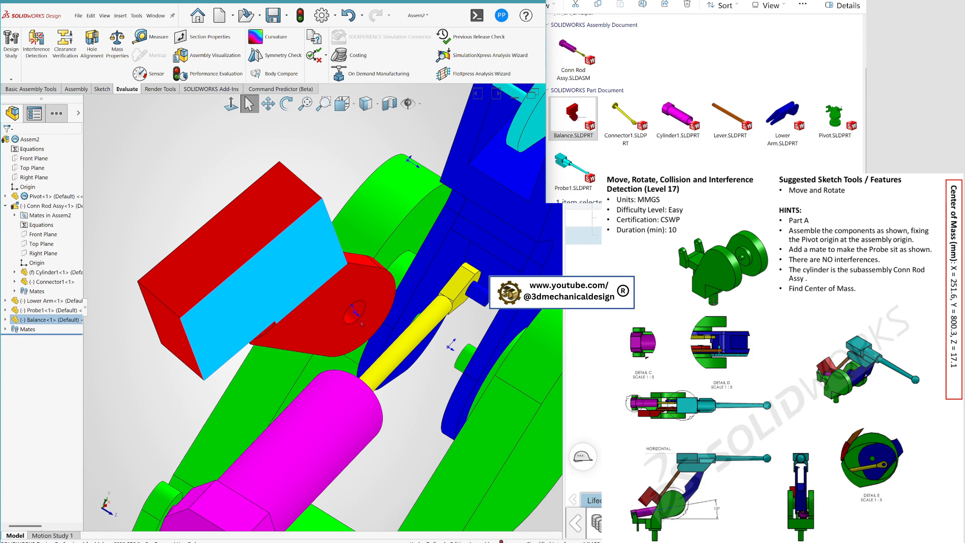
{"action": "left_click", "coordinate": [355, 314]}
{"action": "scroll", "coordinate": [353, 315], "scroll_direction": "up", "scroll_amount": 4}
{"action": "scroll", "coordinate": [414, 331], "scroll_direction": "down", "scroll_amount": 3}
{"action": "left_click", "coordinate": [380, 335], "text": "ctrl"}
{"action": "left_click", "coordinate": [432, 327]}
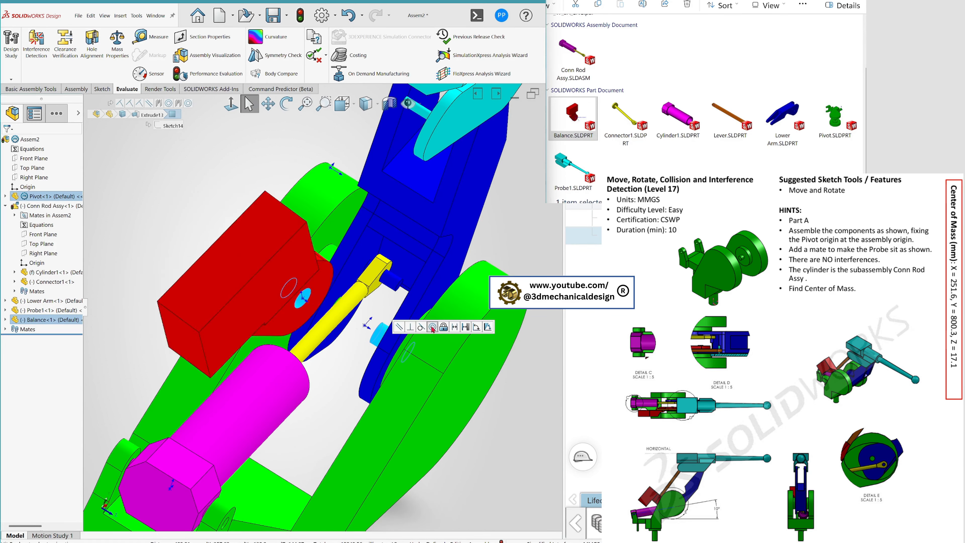
Step: Position the Balance along the Pivot's inner pin with a face mate that seats its lug beside the Lower Arm's lug
{"action": "scroll", "coordinate": [431, 328], "scroll_direction": "up", "scroll_amount": 3}
{"action": "middle_click_drag", "start_coordinate": [432, 329], "coordinate": [304, 365]}
{"action": "left_click", "coordinate": [335, 301]}
{"action": "middle_click_drag", "start_coordinate": [335, 301], "coordinate": [391, 410]}
{"action": "scroll", "coordinate": [393, 412], "scroll_direction": "down", "scroll_amount": 1}
{"action": "left_click", "coordinate": [384, 298], "text": "ctrl"}
{"action": "left_click", "coordinate": [404, 291]}
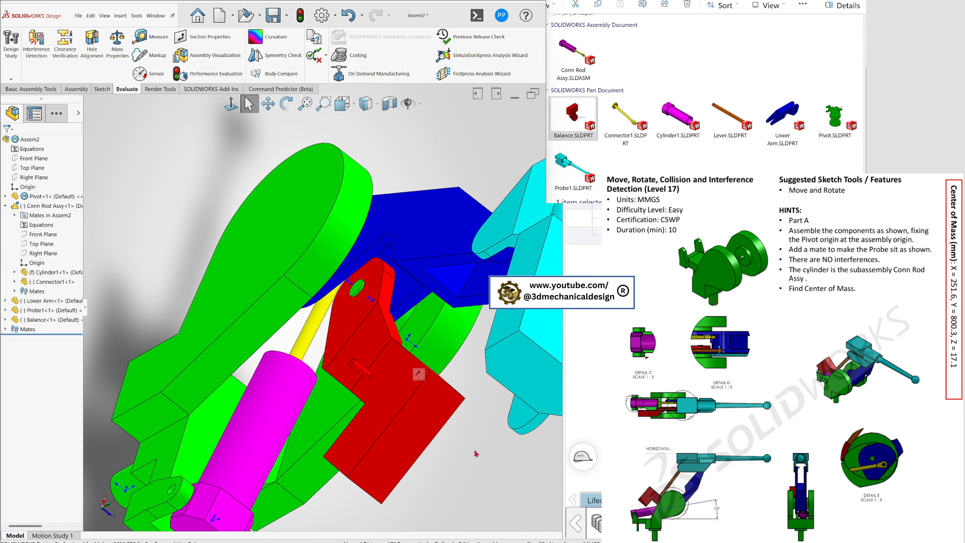
Step: Insert the Lever part and mate the hole at one end concentric with the small pin on the Balance
{"action": "middle_click_drag", "start_coordinate": [476, 453], "coordinate": [344, 408]}
{"action": "scroll", "coordinate": [380, 343], "scroll_direction": "up", "scroll_amount": 3}
{"action": "left_click", "coordinate": [372, 351]}
{"action": "left_click_drag", "start_coordinate": [730, 118], "coordinate": [199, 319]}
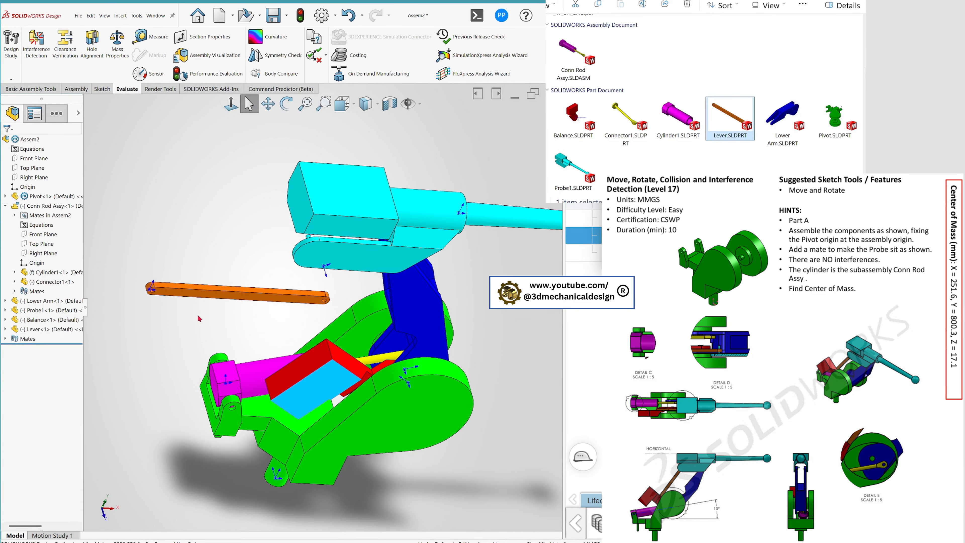
{"action": "scroll", "coordinate": [181, 303], "scroll_direction": "down", "scroll_amount": 5}
{"action": "left_click", "coordinate": [187, 264]}
{"action": "scroll", "coordinate": [212, 293], "scroll_direction": "up", "scroll_amount": 5}
{"action": "middle_click_drag", "start_coordinate": [419, 393], "coordinate": [485, 457]}
{"action": "left_click", "coordinate": [459, 330], "text": "ctrl"}
{"action": "left_click", "coordinate": [495, 331]}
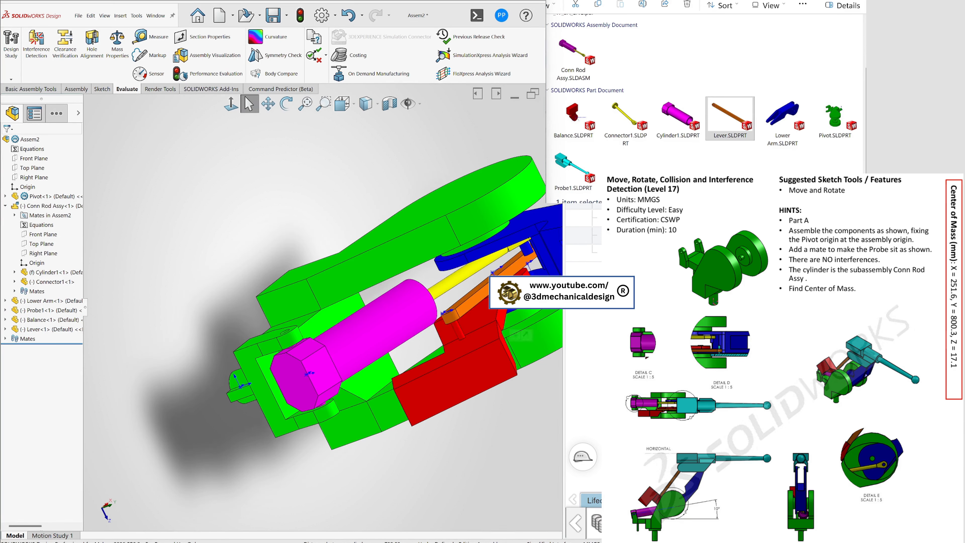
Step: Mate the hole at the Lever's free end concentric with the pin on the inside of Probe1's lug
{"action": "middle_click_drag", "start_coordinate": [452, 358], "coordinate": [513, 370]}
{"action": "left_click", "coordinate": [525, 322]}
{"action": "middle_click_drag", "start_coordinate": [499, 328], "coordinate": [379, 224]}
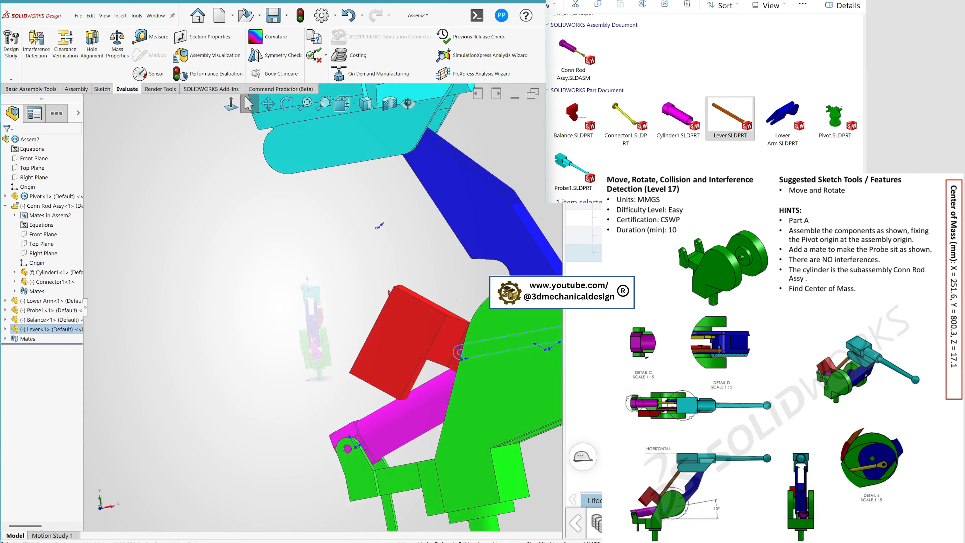
{"action": "scroll", "coordinate": [379, 228], "scroll_direction": "up", "scroll_amount": 4}
{"action": "left_click", "coordinate": [430, 323]}
{"action": "middle_click_drag", "start_coordinate": [289, 334], "coordinate": [268, 340]}
{"action": "scroll", "coordinate": [403, 289], "scroll_direction": "down", "scroll_amount": 6}
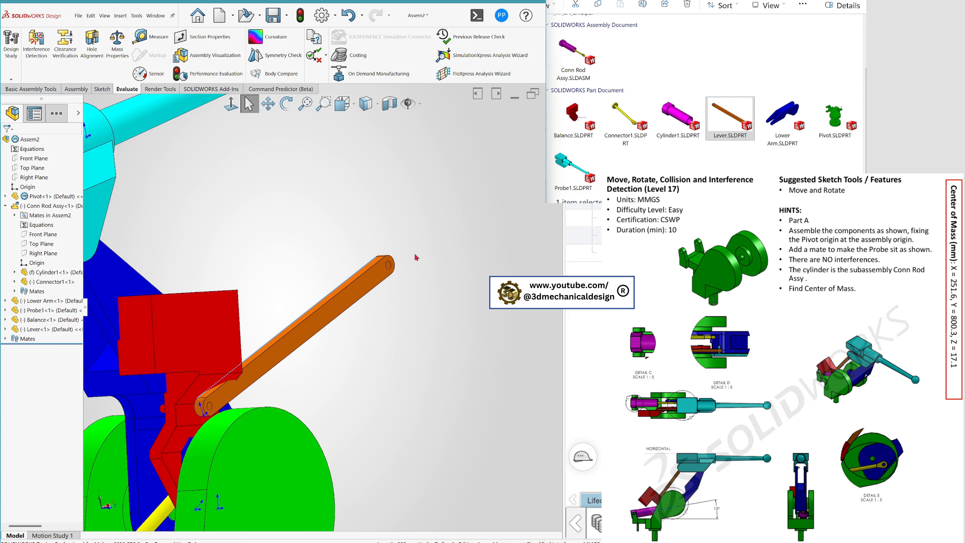
{"action": "left_click", "coordinate": [379, 265]}
{"action": "scroll", "coordinate": [365, 270], "scroll_direction": "up", "scroll_amount": 2}
{"action": "middle_click_drag", "start_coordinate": [304, 279], "coordinate": [373, 284]}
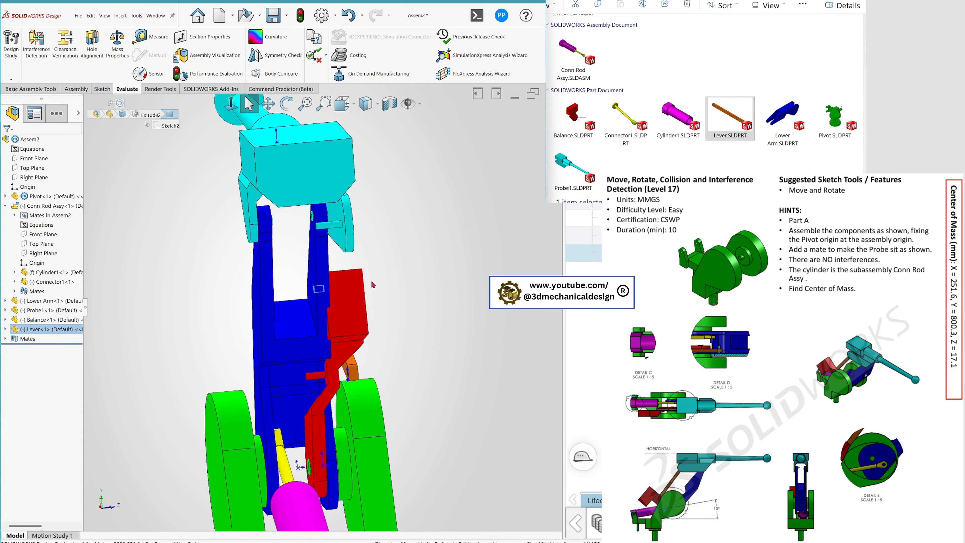
{"action": "left_click", "coordinate": [338, 229], "text": "ctrl"}
{"action": "left_click", "coordinate": [388, 224]}
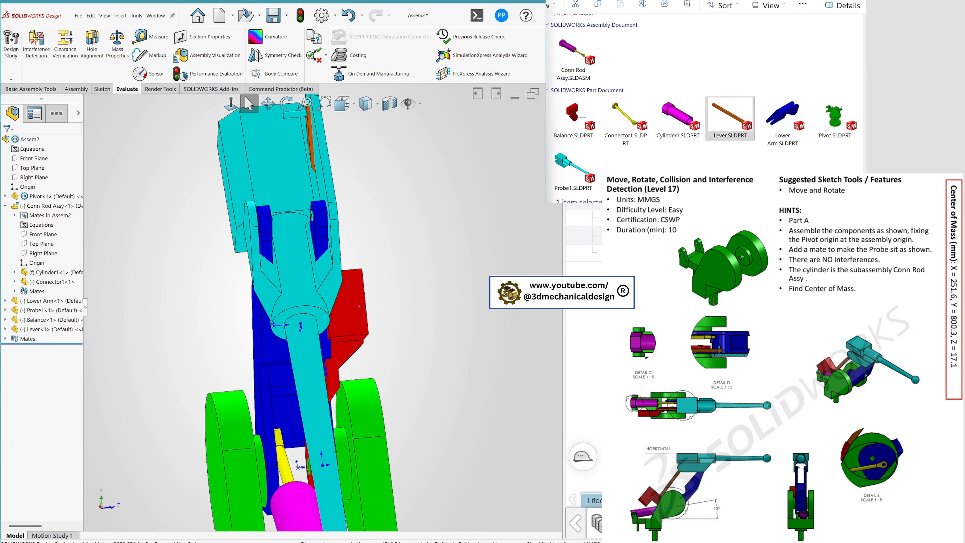
Step: Swing Probe1 and its linkage back so the ball end points away from the cylinder and the Balance
{"action": "middle_click_drag", "start_coordinate": [283, 165], "coordinate": [226, 227]}
{"action": "left_click_drag", "start_coordinate": [227, 167], "coordinate": [441, 184]}
{"action": "left_click_drag", "start_coordinate": [338, 308], "coordinate": [208, 177]}
{"action": "scroll", "coordinate": [320, 309], "scroll_direction": "up", "scroll_amount": 4}
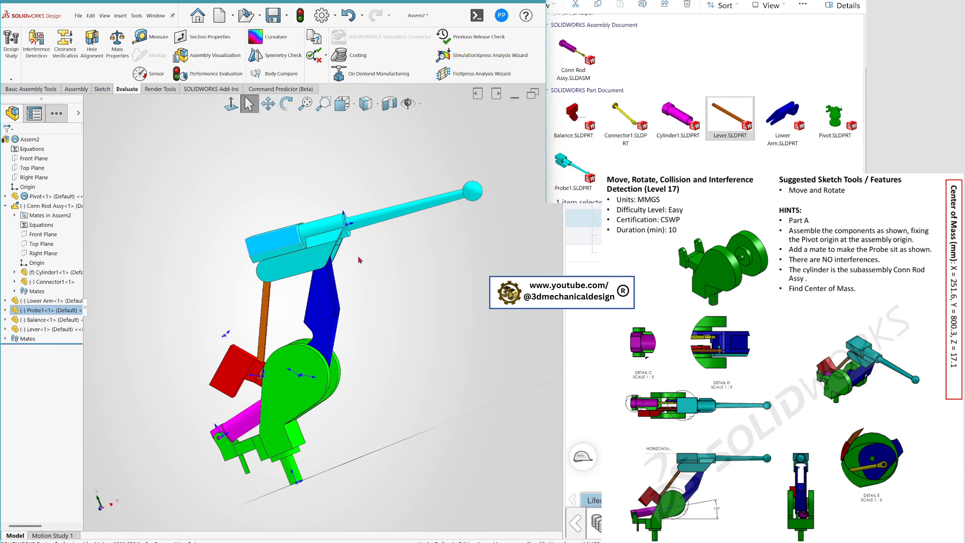
Step: Mate the Lever's flat side face coincident with the inner side face of the Balance's block
{"action": "middle_click_drag", "start_coordinate": [410, 218], "coordinate": [475, 322]}
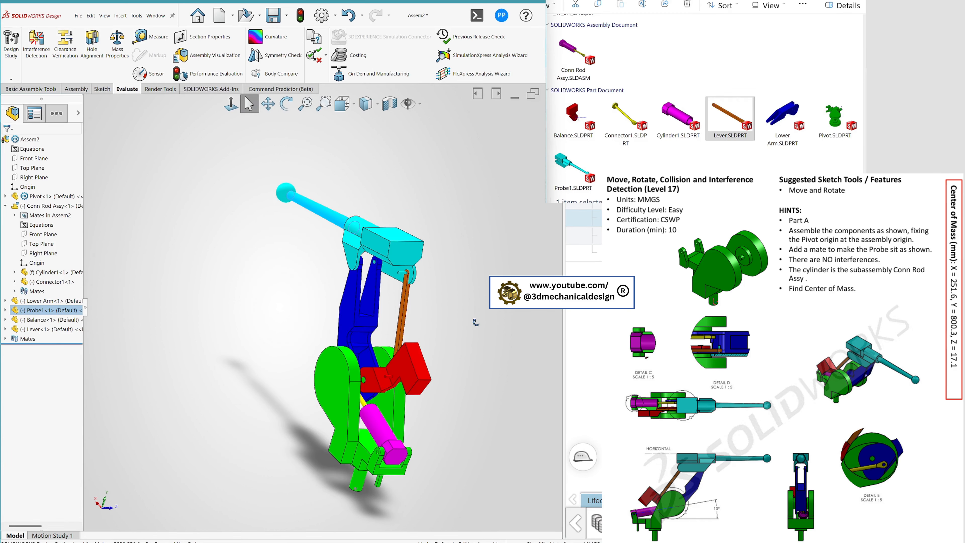
{"action": "middle_click_drag", "start_coordinate": [420, 360], "coordinate": [355, 415]}
{"action": "scroll", "coordinate": [371, 388], "scroll_direction": "down", "scroll_amount": 5}
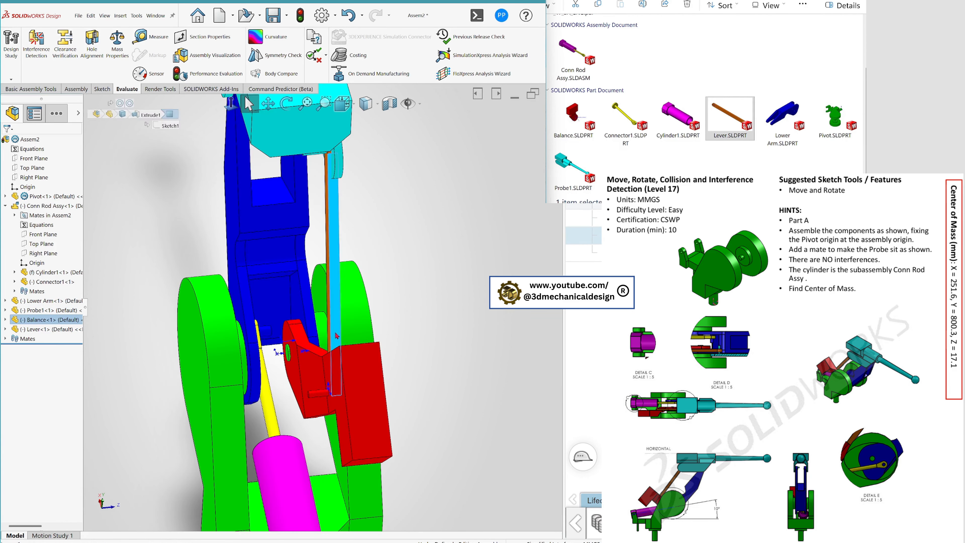
{"action": "left_click", "coordinate": [311, 335]}
{"action": "scroll", "coordinate": [311, 335], "scroll_direction": "down", "scroll_amount": 4}
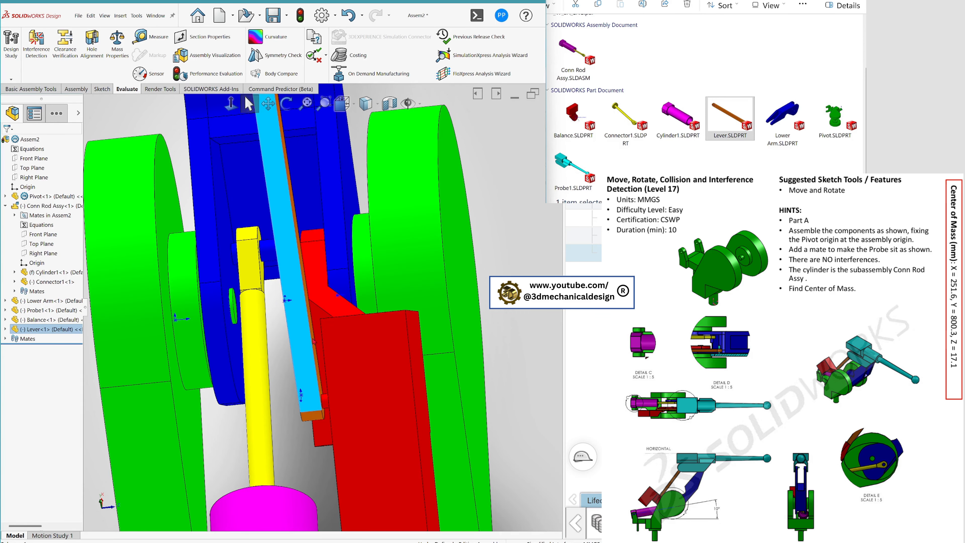
{"action": "left_click", "coordinate": [314, 341]}
{"action": "scroll", "coordinate": [308, 296], "scroll_direction": "down", "scroll_amount": 3}
{"action": "scroll", "coordinate": [299, 246], "scroll_direction": "up", "scroll_amount": 4}
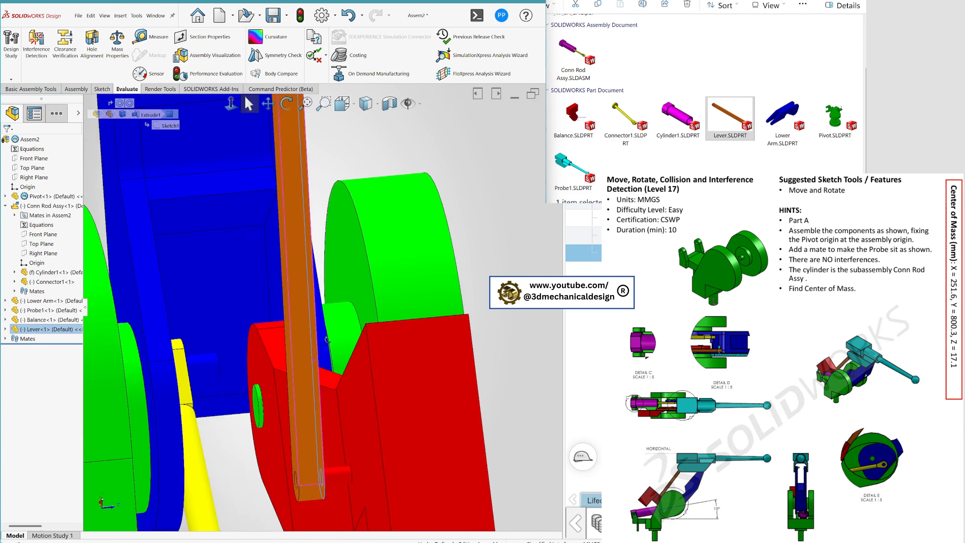
{"action": "left_click", "coordinate": [398, 462], "text": "ctrl"}
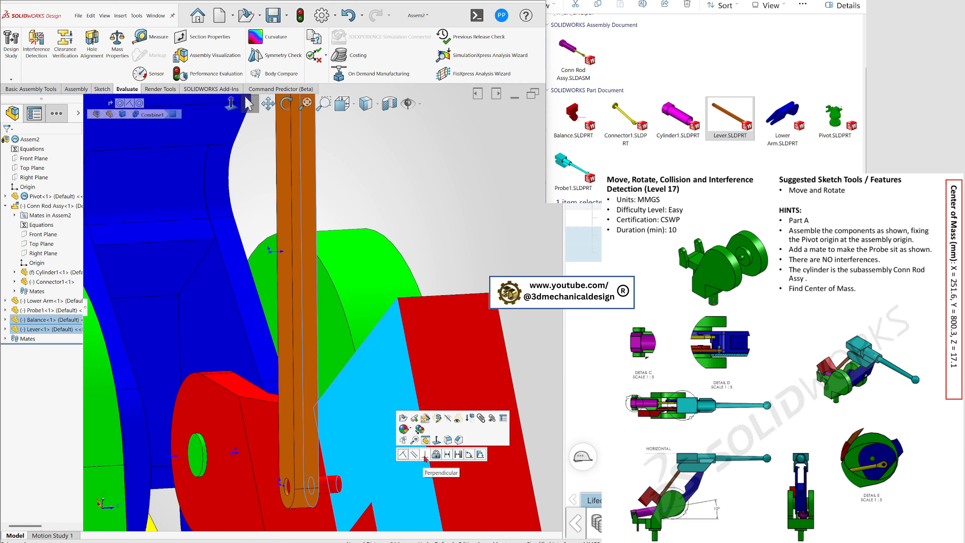
{"action": "left_click", "coordinate": [407, 456]}
{"action": "scroll", "coordinate": [392, 446], "scroll_direction": "up", "scroll_amount": 6}
{"action": "middle_click_drag", "start_coordinate": [357, 389], "coordinate": [353, 368]}
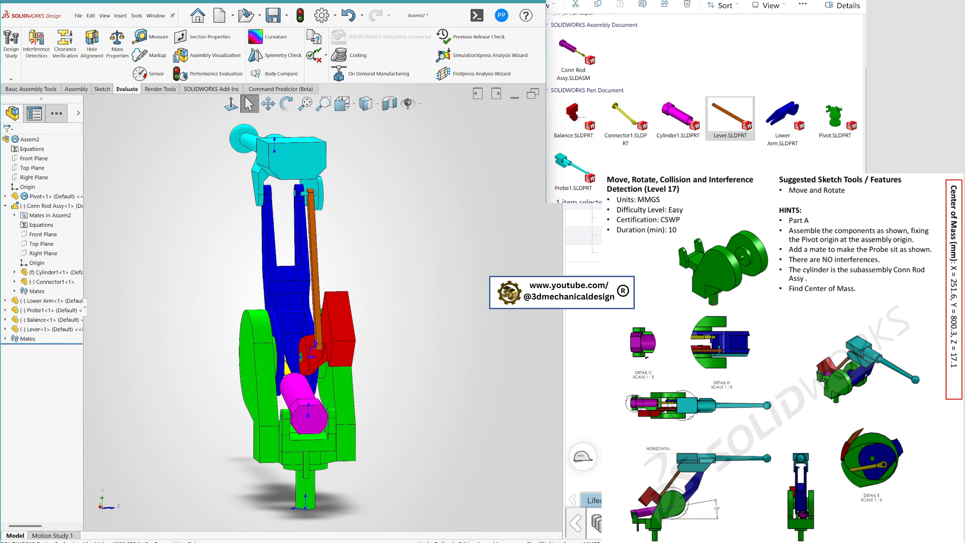
{"action": "middle_click_drag", "start_coordinate": [350, 391], "coordinate": [268, 376]}
{"action": "scroll", "coordinate": [265, 386], "scroll_direction": "up", "scroll_amount": 4}
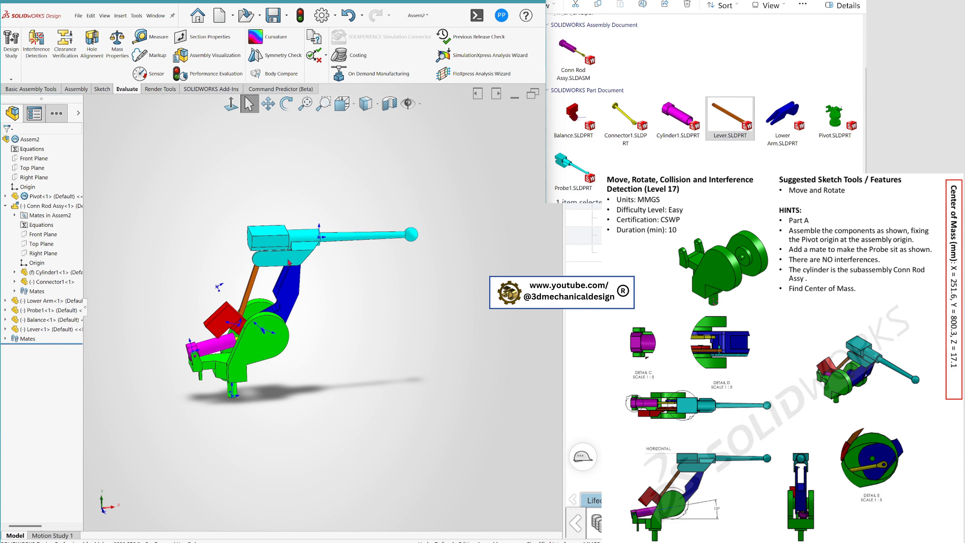
Step: Mate Probe1's flat face parallel to the assembly's Top Plane so the Probe sits horizontal
{"action": "middle_click_drag", "start_coordinate": [264, 321], "coordinate": [260, 342]}
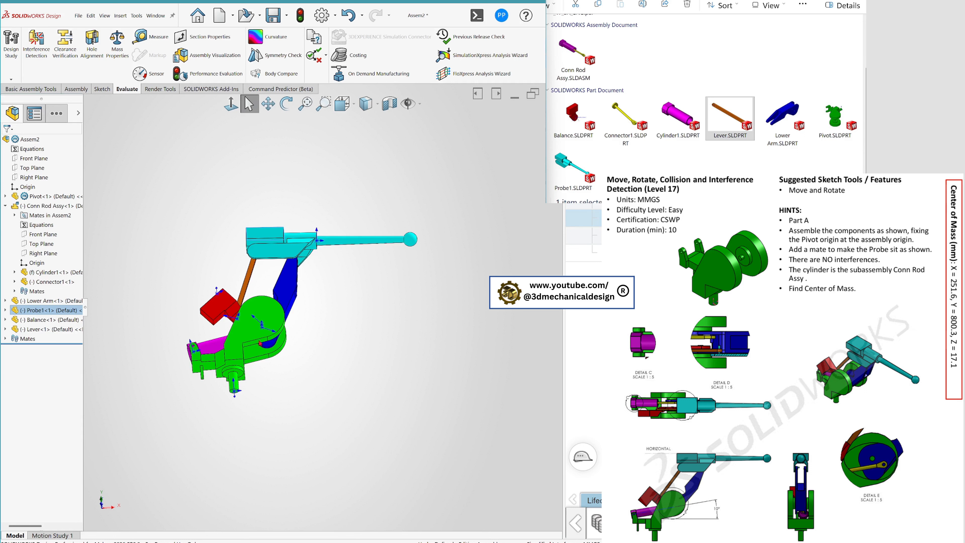
{"action": "left_click", "coordinate": [33, 169]}
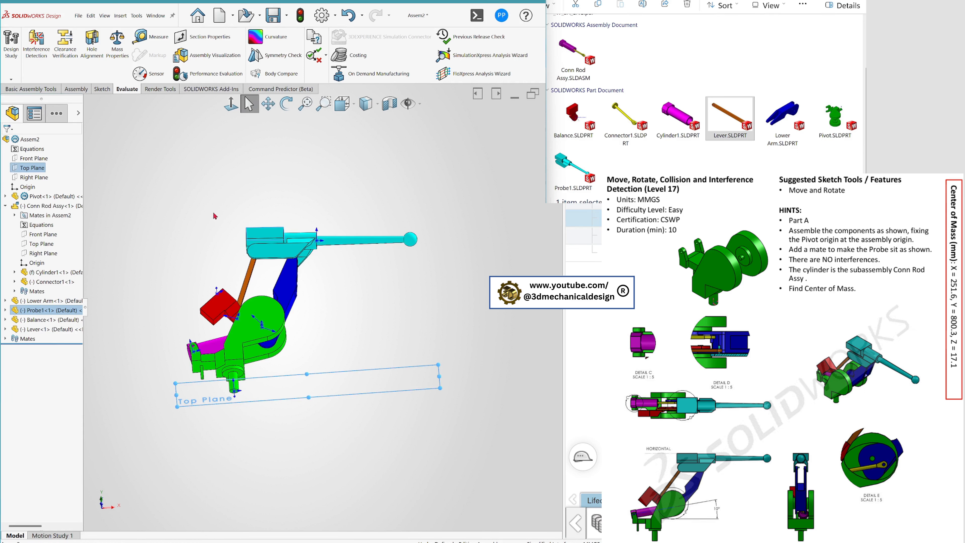
{"action": "key", "text": "s"}
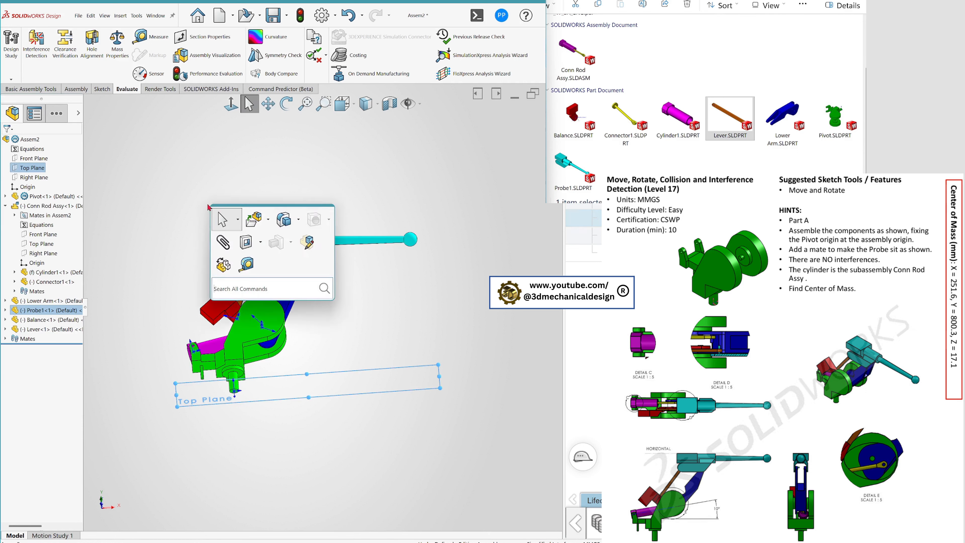
{"action": "left_click", "coordinate": [229, 246]}
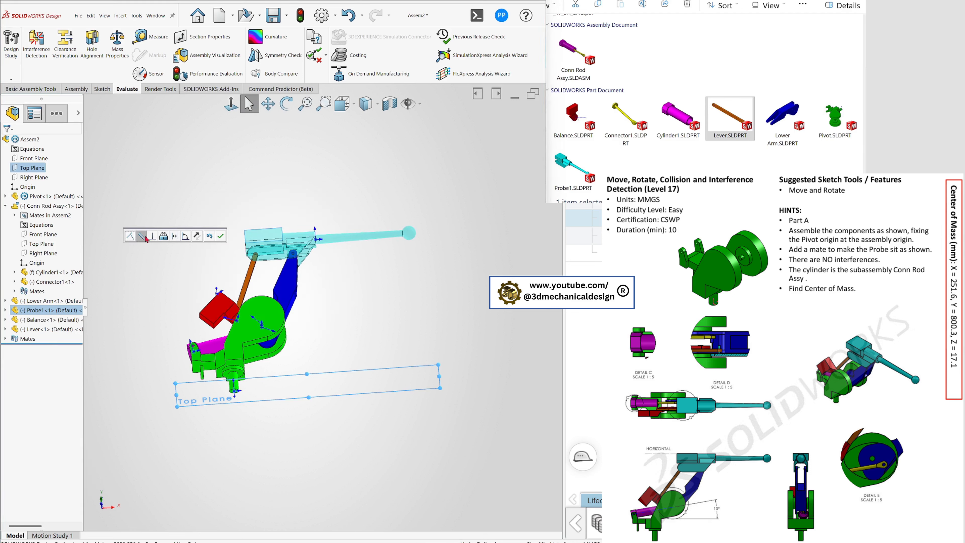
{"action": "left_click", "coordinate": [146, 238]}
{"action": "left_click", "coordinate": [219, 236]}
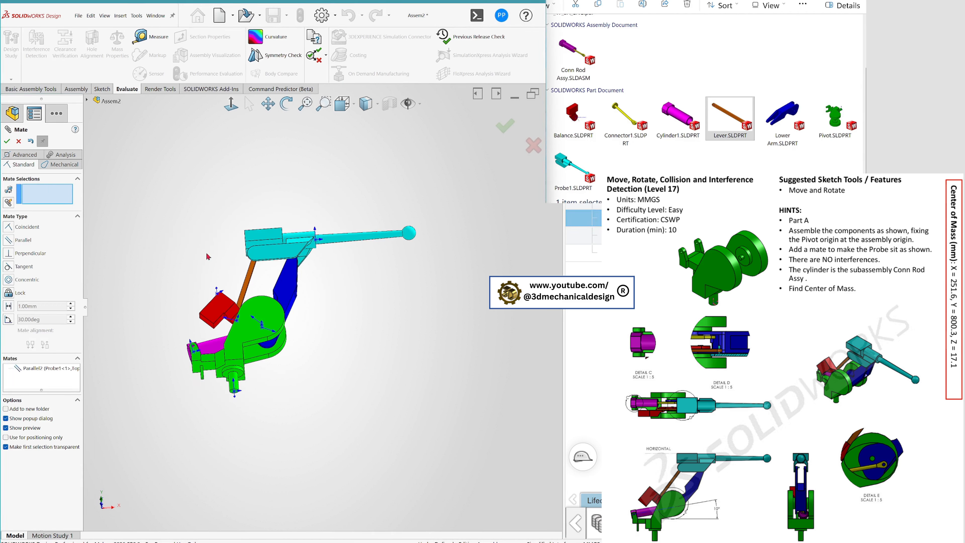
Step: Add a 10-degree angle mate between the Conn Rod Assy cylinder's face and the flat upper face of the Pivot's base
{"action": "middle_click_drag", "start_coordinate": [233, 364], "coordinate": [234, 376]}
{"action": "scroll", "coordinate": [245, 324], "scroll_direction": "down", "scroll_amount": 4}
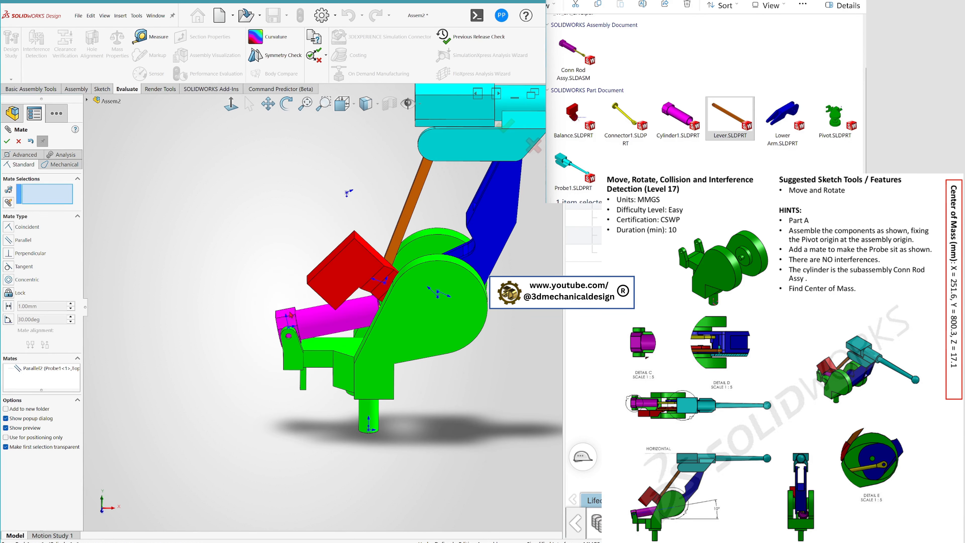
{"action": "left_click", "coordinate": [344, 350]}
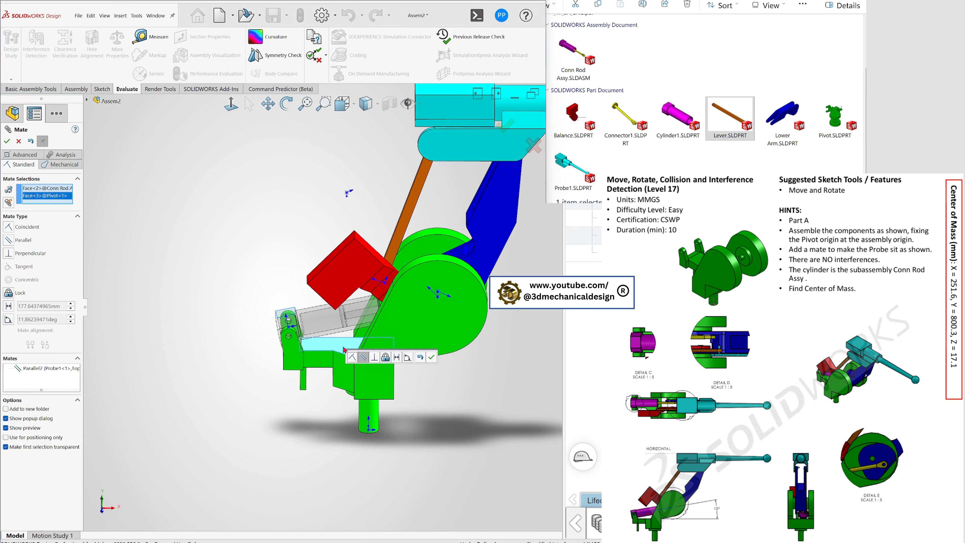
{"action": "left_click", "coordinate": [407, 358]}
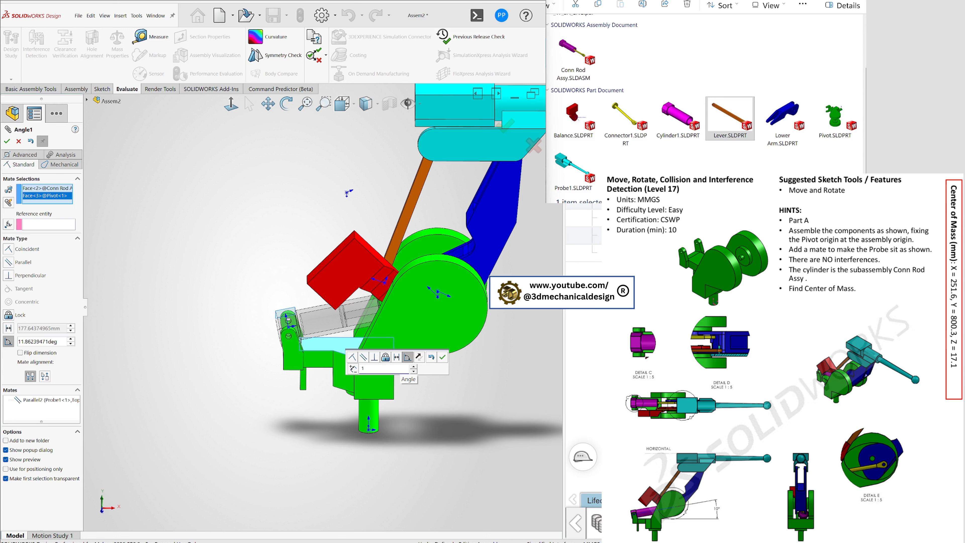
{"action": "left_click", "coordinate": [444, 359]}
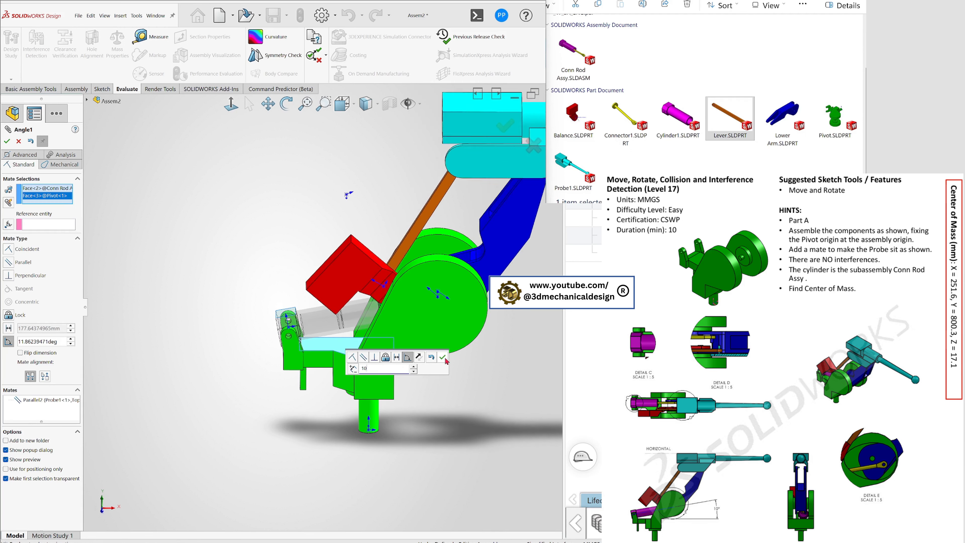
{"action": "scroll", "coordinate": [449, 362], "scroll_direction": "up", "scroll_amount": 7}
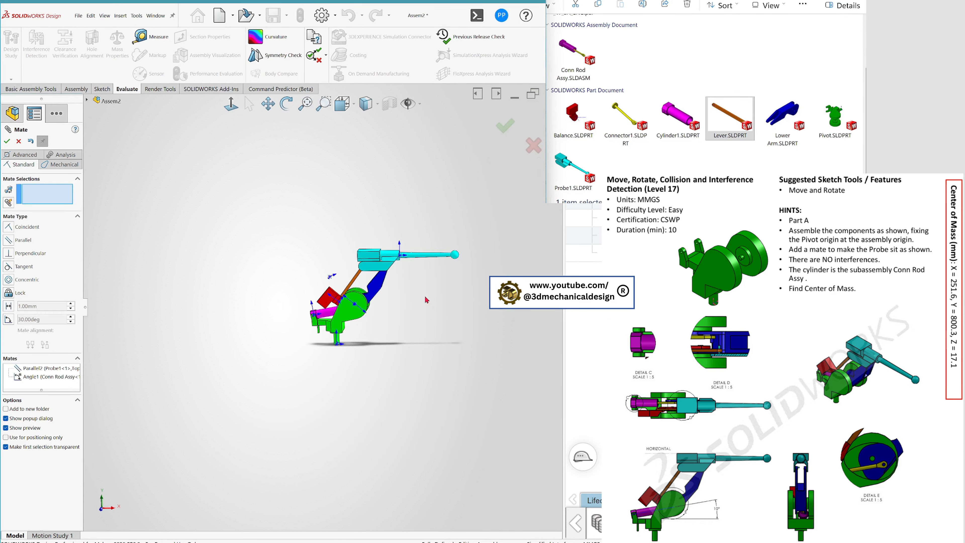
{"action": "left_click", "coordinate": [7, 141]}
Step: Run Interference Detection on the whole assembly and check the results for overlapping parts
{"action": "scroll", "coordinate": [403, 305], "scroll_direction": "down", "scroll_amount": 10}
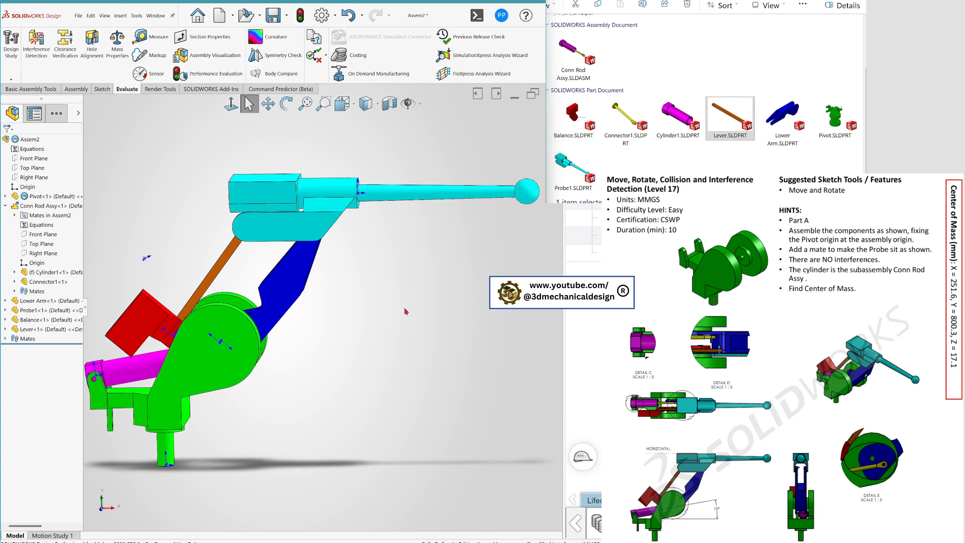
{"action": "middle_click_drag", "start_coordinate": [402, 286], "coordinate": [377, 297]}
{"action": "mouse_move", "coordinate": [315, 298]}
{"action": "middle_mouse_down"}
{"action": "mouse_move", "coordinate": [346, 310]}
{"action": "mouse_move", "coordinate": [321, 300]}
{"action": "mouse_move", "coordinate": [334, 311]}
{"action": "mouse_move", "coordinate": [316, 310]}
{"action": "middle_mouse_up"}
{"action": "scroll", "coordinate": [346, 309], "scroll_direction": "down", "scroll_amount": 1}
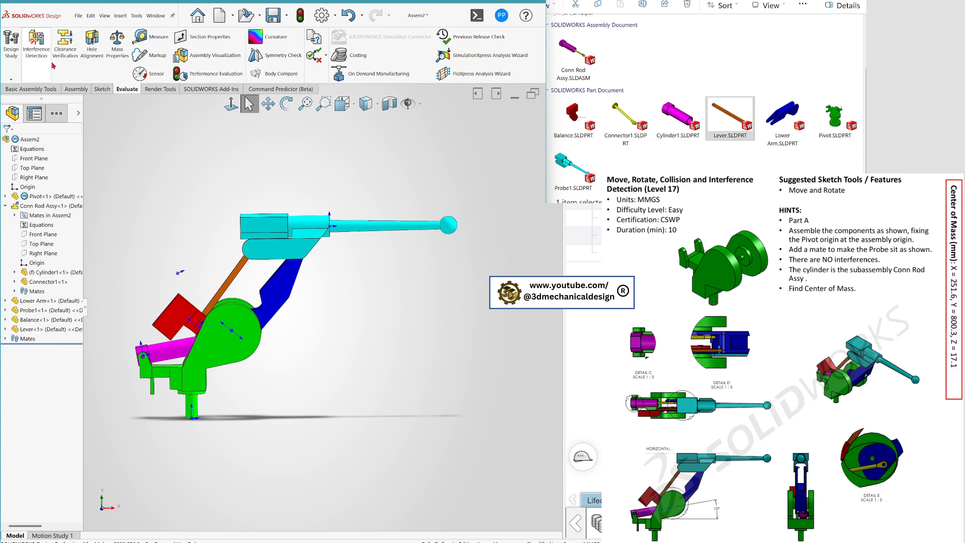
{"action": "left_click", "coordinate": [36, 46]}
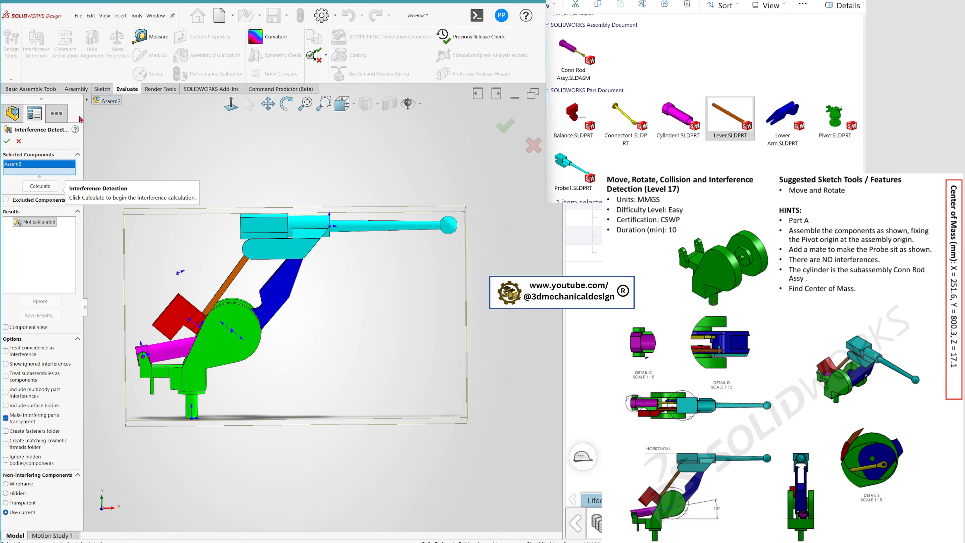
{"action": "left_click", "coordinate": [40, 186]}
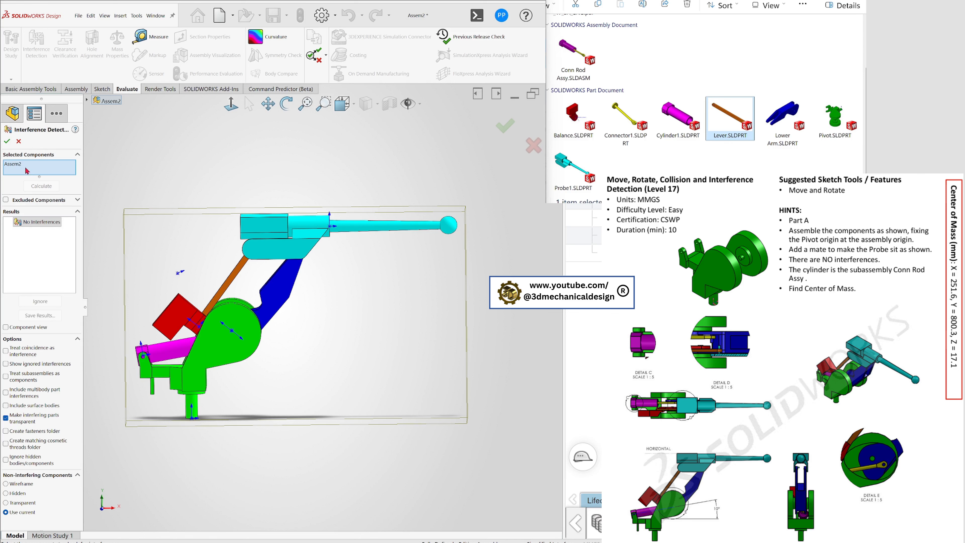
{"action": "left_click", "coordinate": [7, 141]}
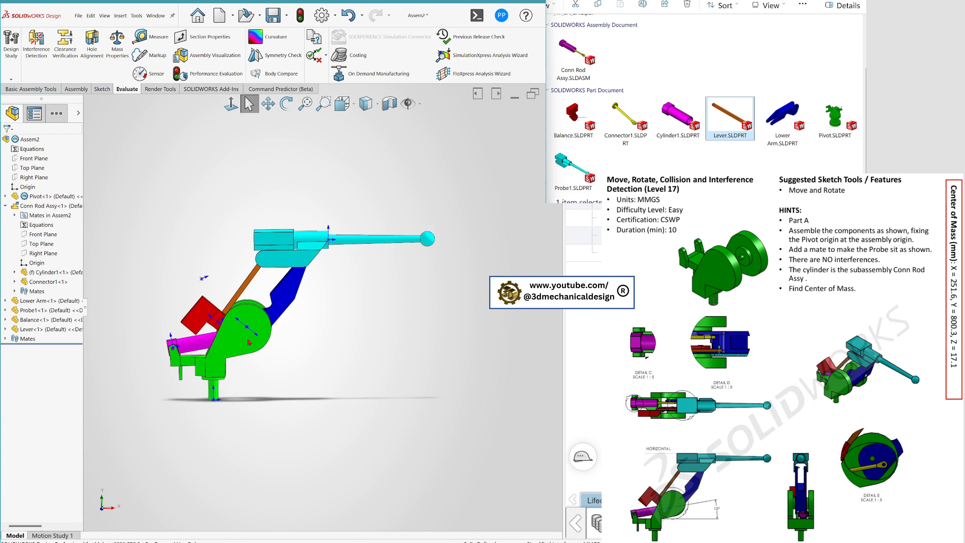
Step: Evaluate the assembly's mass properties and compare the center of mass coordinates with the exercise sheet
{"action": "middle_click_drag", "start_coordinate": [249, 341], "coordinate": [272, 331]}
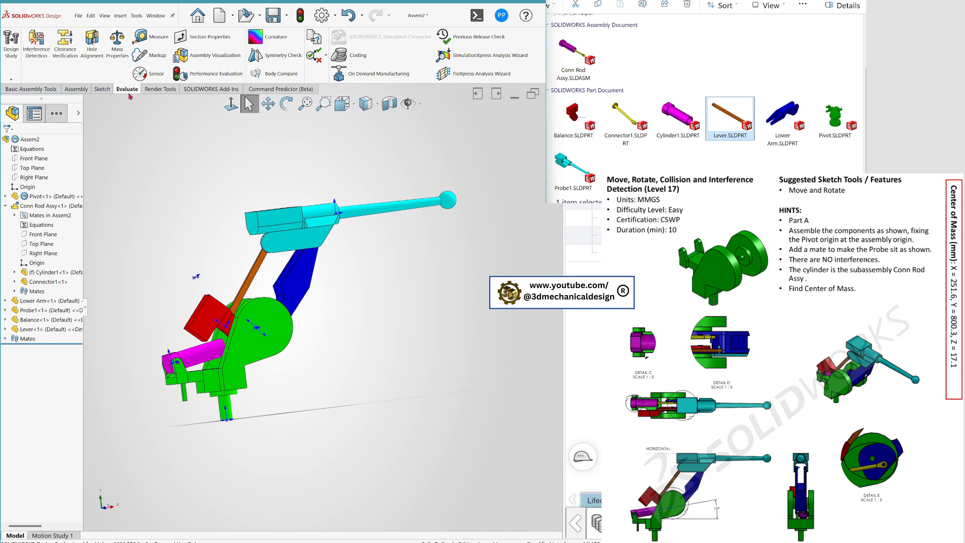
{"action": "left_click", "coordinate": [119, 52]}
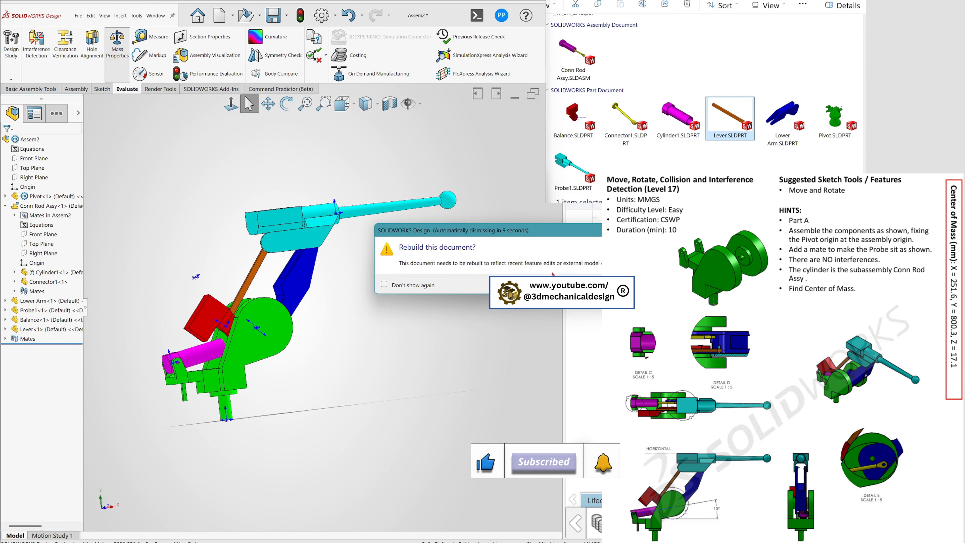
{"action": "left_click", "coordinate": [553, 285]}
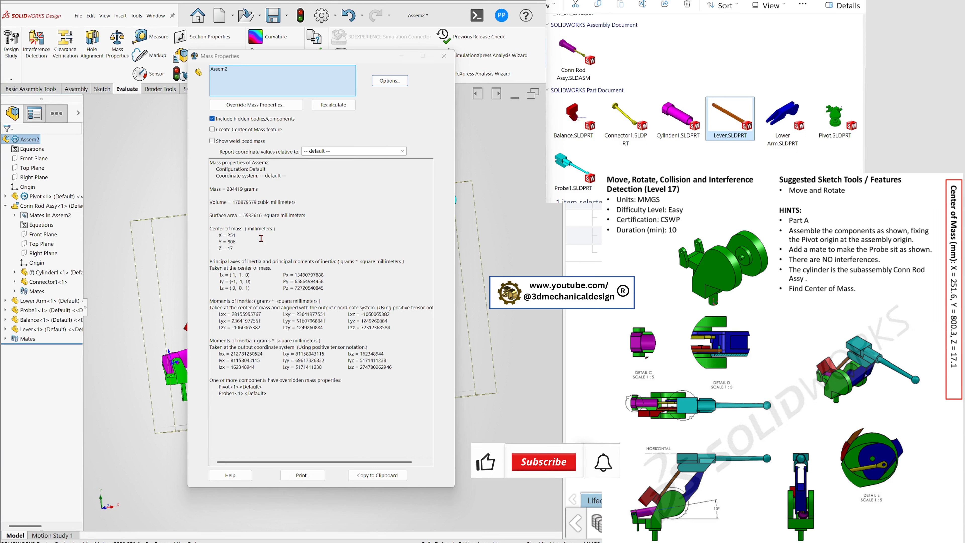
{"action": "left_click", "coordinate": [227, 242]}
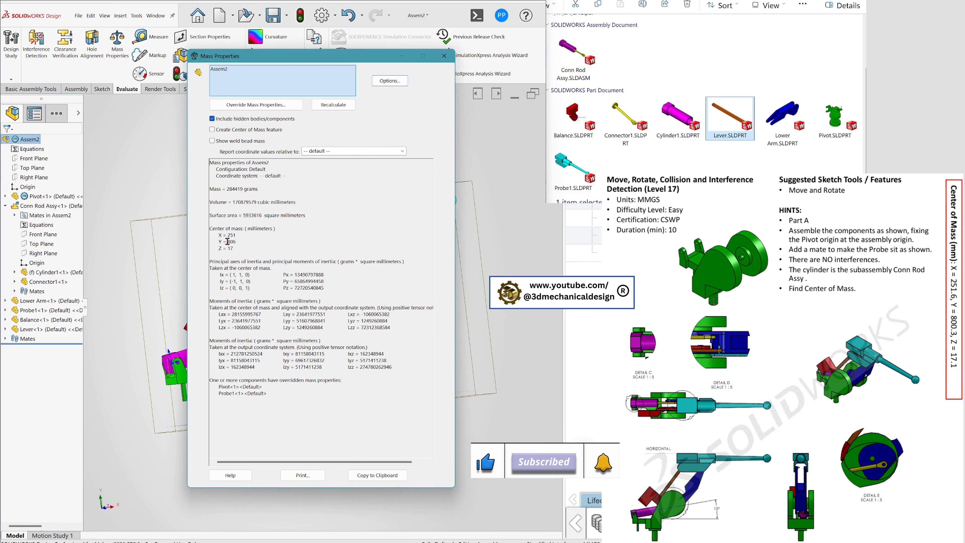
{"action": "left_click", "coordinate": [444, 56]}
{"action": "middle_click_drag", "start_coordinate": [356, 338], "coordinate": [324, 352]}
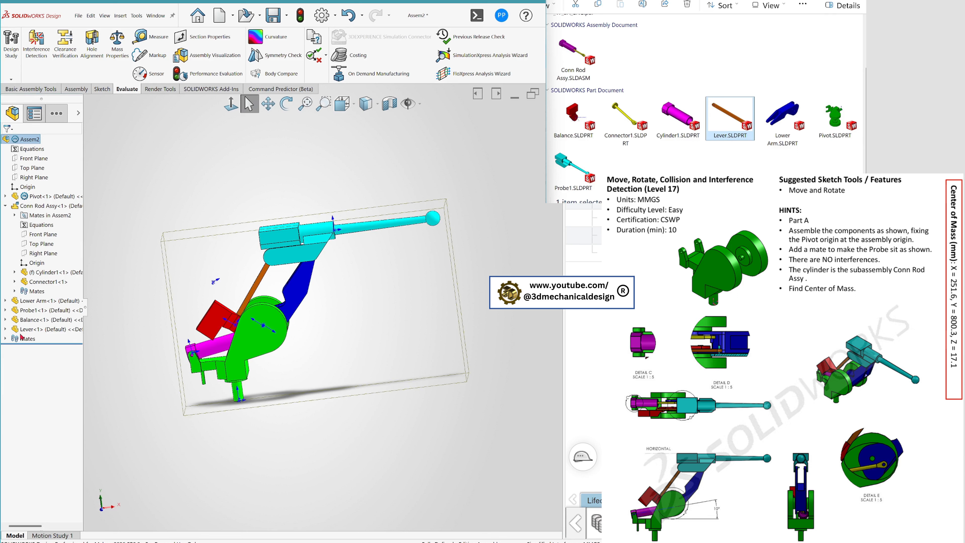